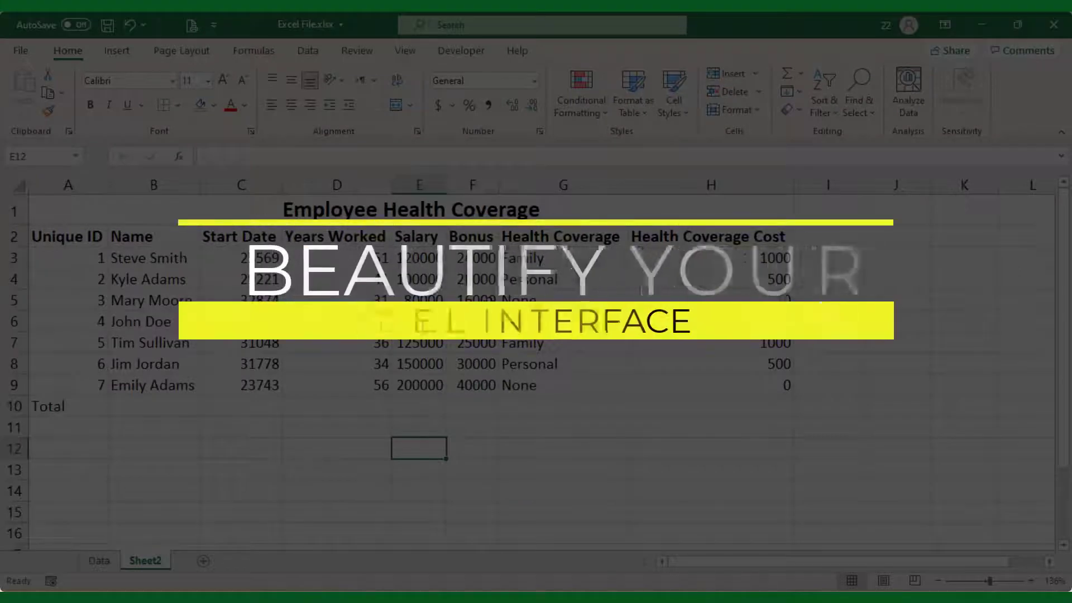
{"action": "left_click", "coordinate": [401, 339]}
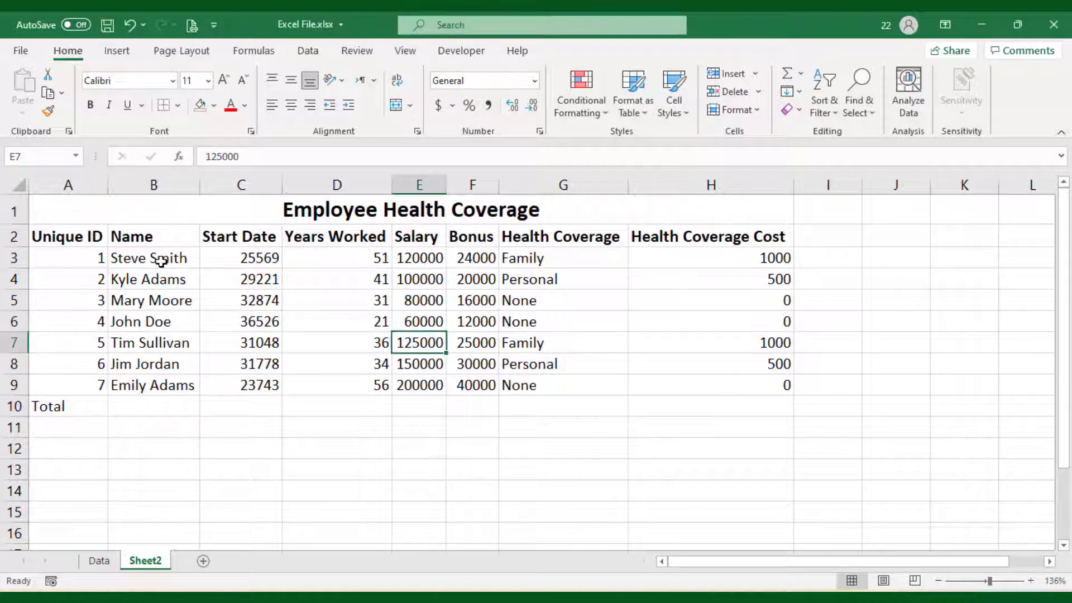
{"action": "left_click", "coordinate": [223, 453]}
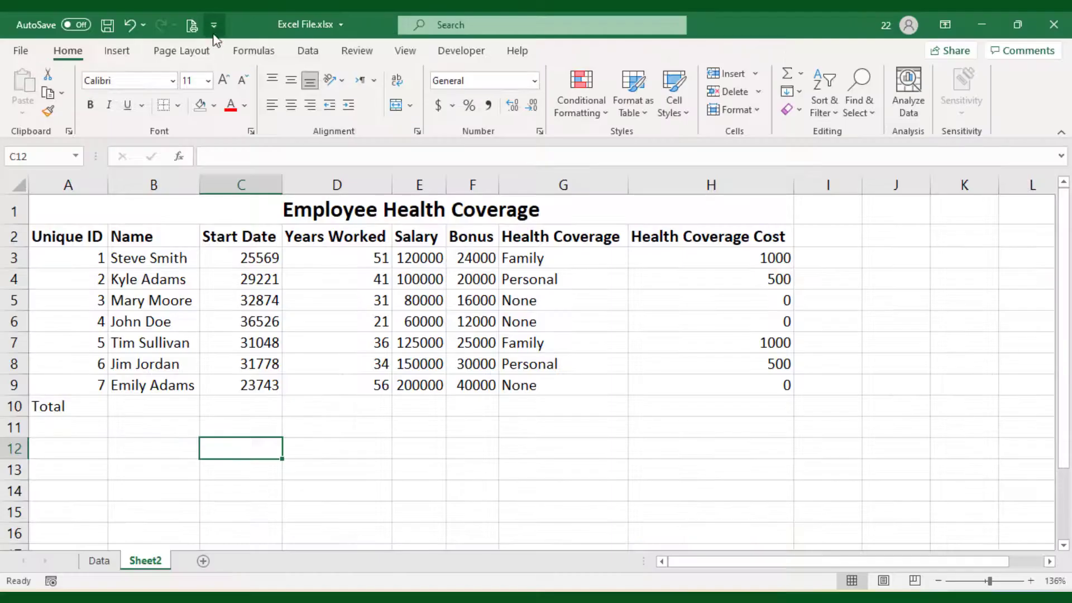
- Check the Print Preview and Print entry in the Quick Access Toolbar options and view the sheet's print preview
{"action": "left_click", "coordinate": [359, 42]}
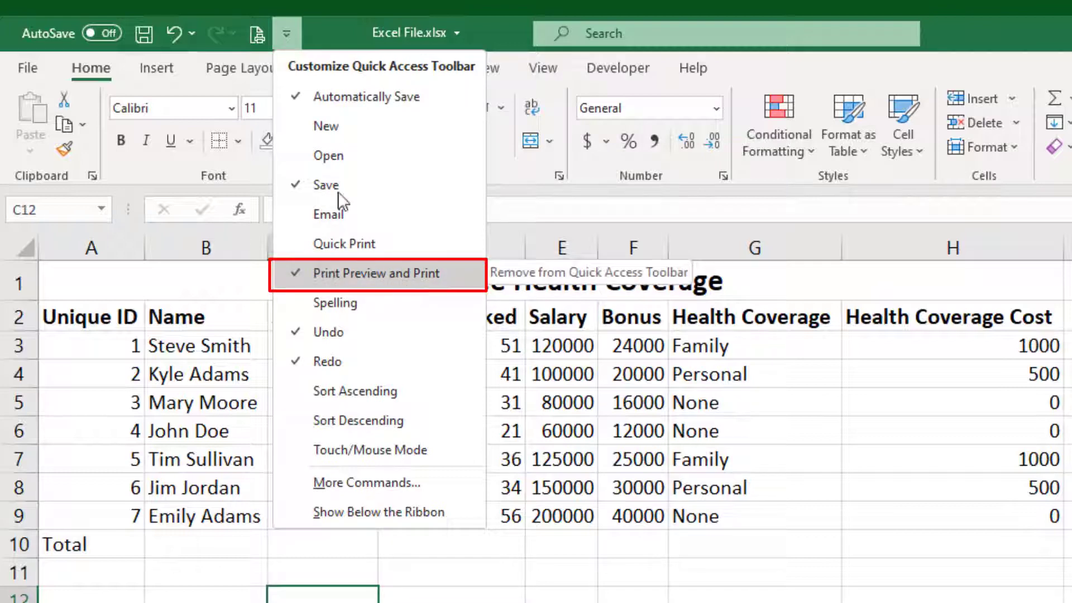
{"action": "left_click", "coordinate": [316, 23]}
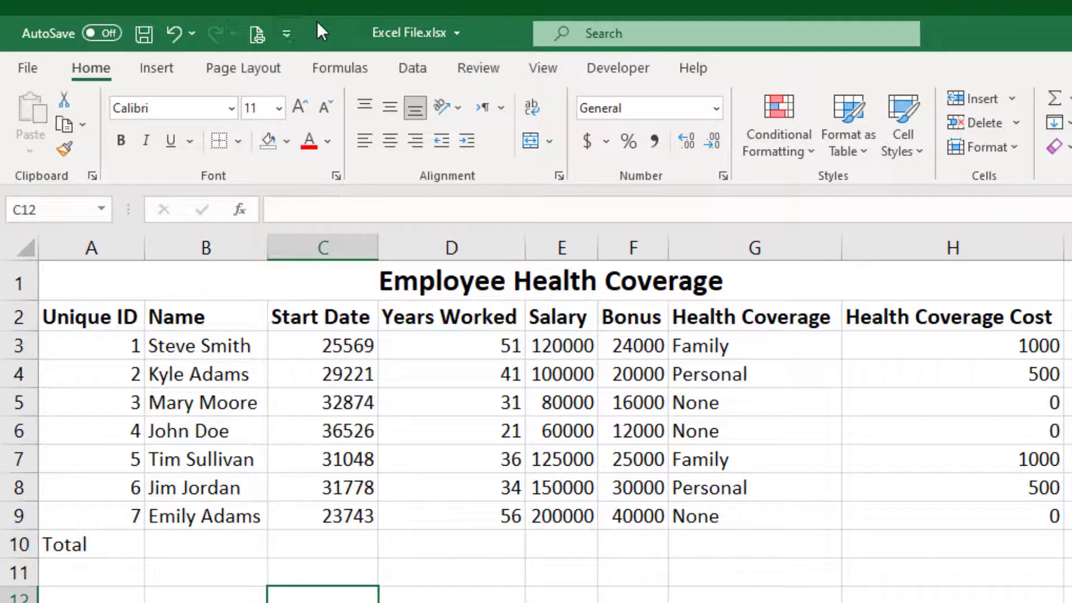
{"action": "left_click", "coordinate": [256, 36]}
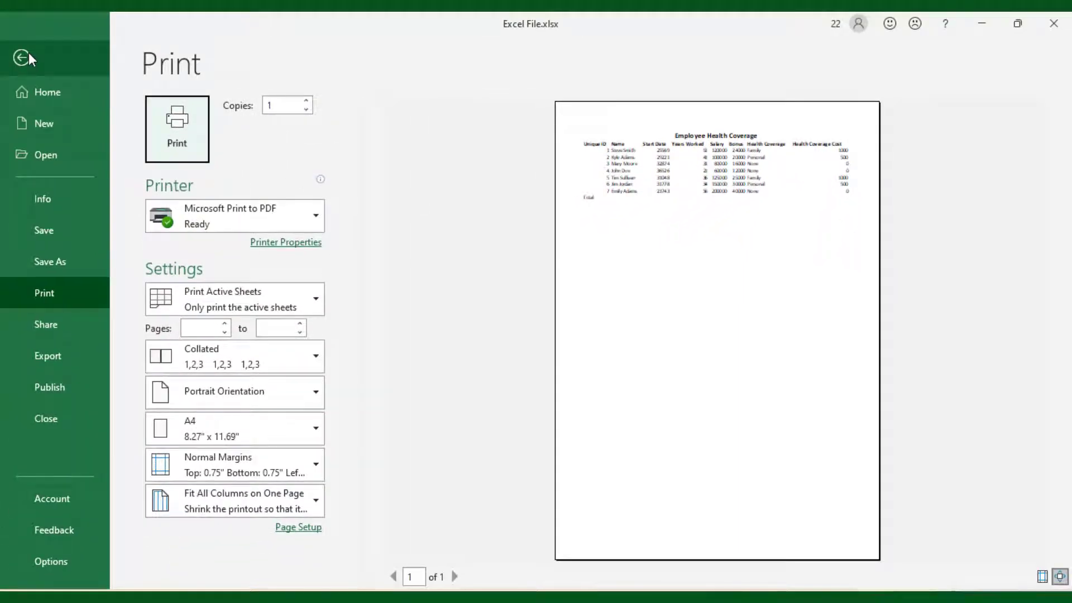
{"action": "left_click", "coordinate": [28, 57]}
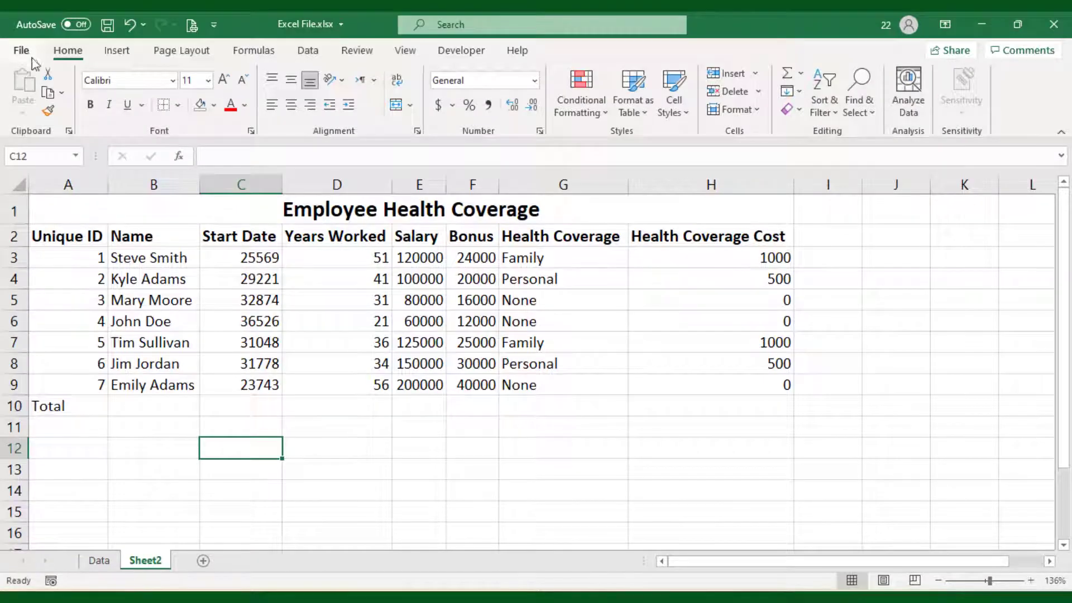
- Turn on gridline printing for the sheet and check the table in the print preview
{"action": "left_click", "coordinate": [472, 362]}
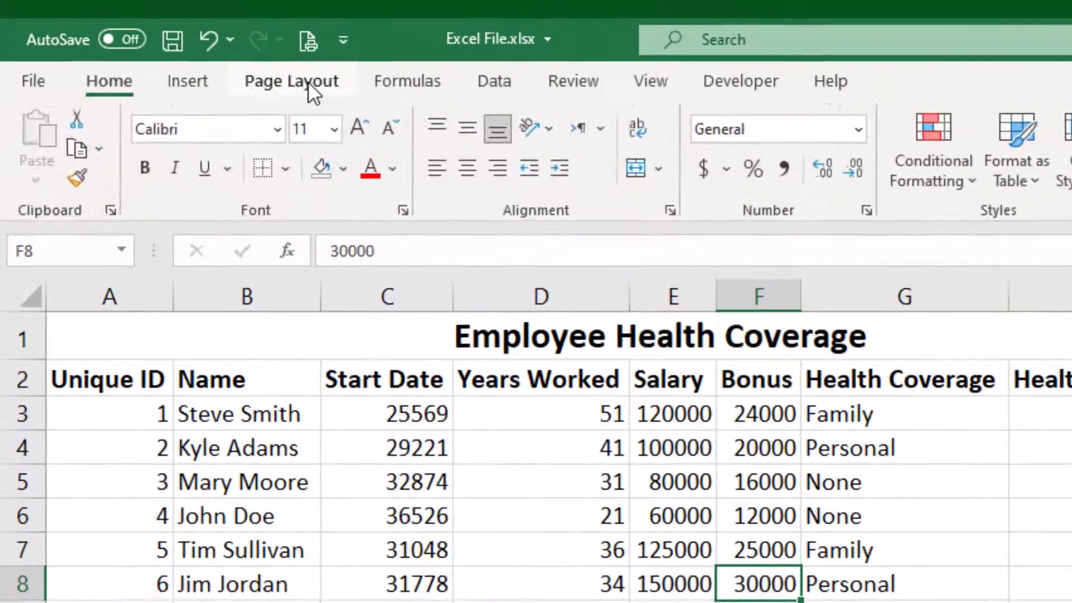
{"action": "left_click", "coordinate": [212, 56]}
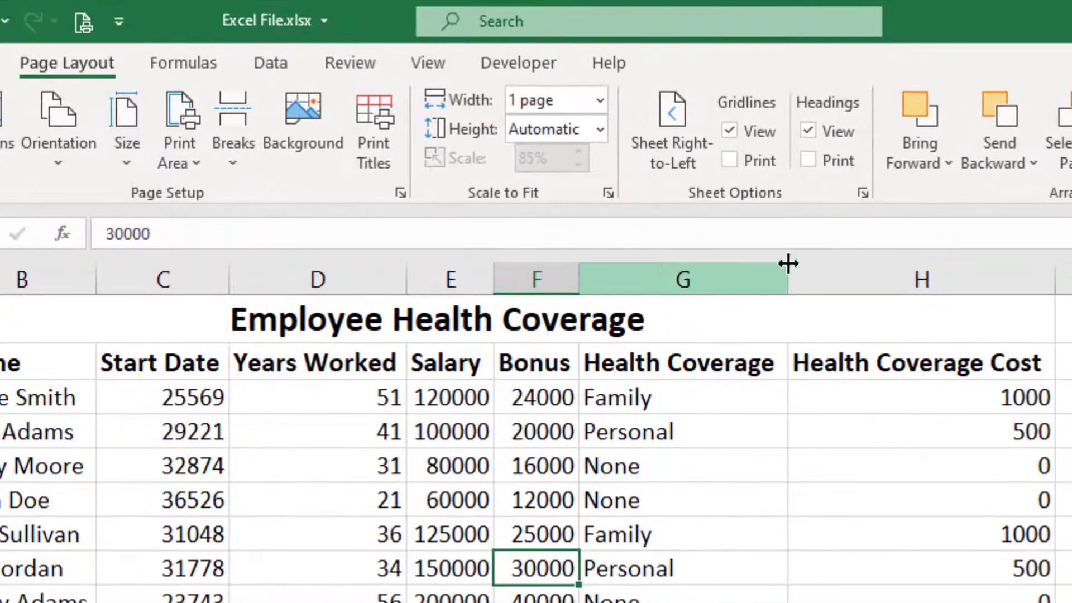
{"action": "left_click", "coordinate": [736, 161]}
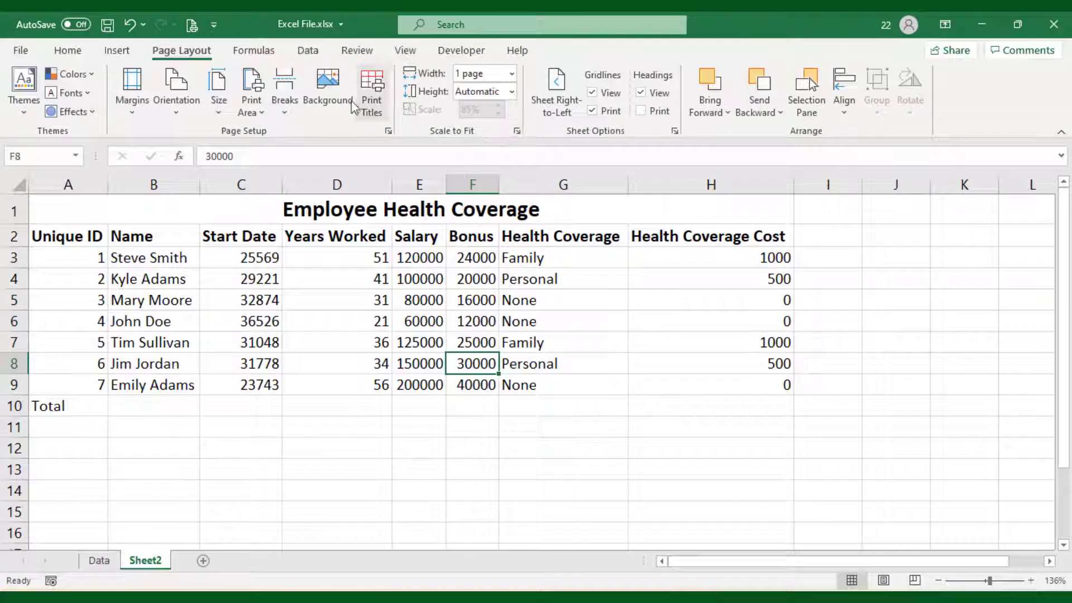
{"action": "left_click", "coordinate": [191, 25]}
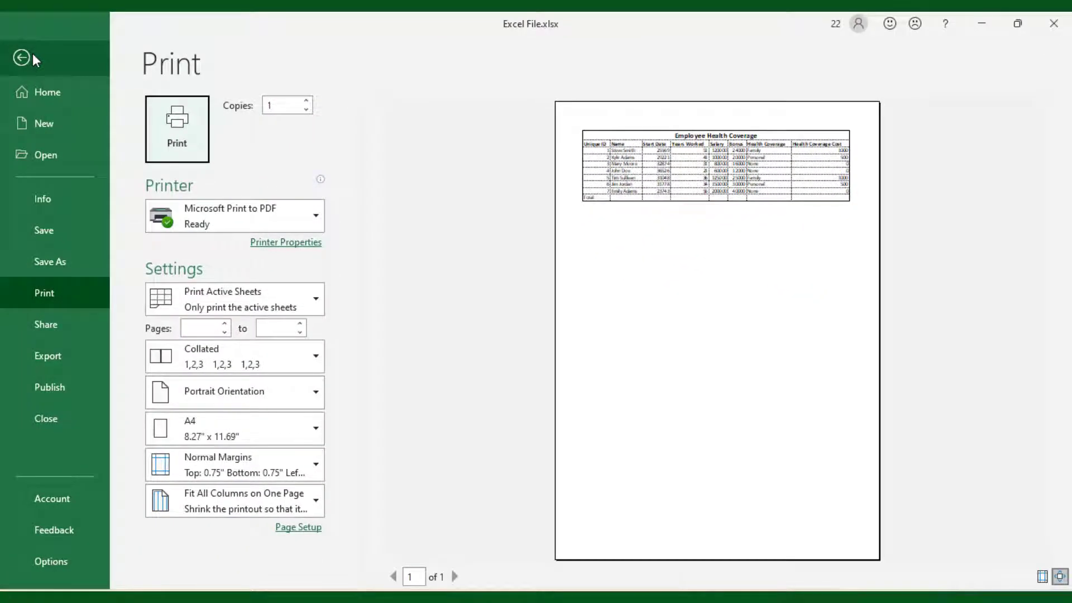
{"action": "left_click", "coordinate": [32, 57]}
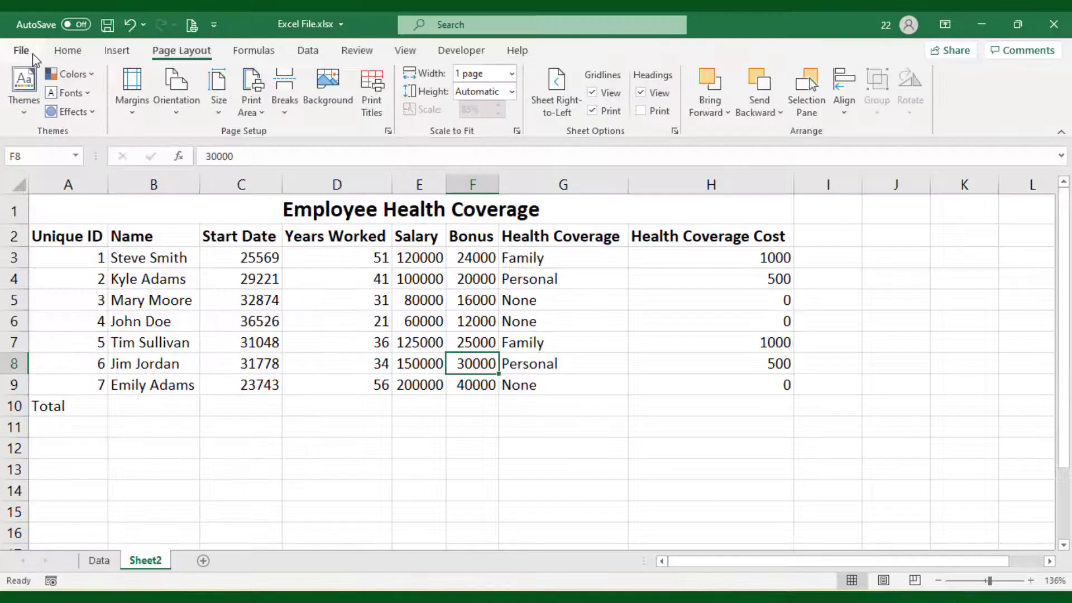
- Turn off gridline printing for the sheet
{"action": "left_click", "coordinate": [563, 427]}
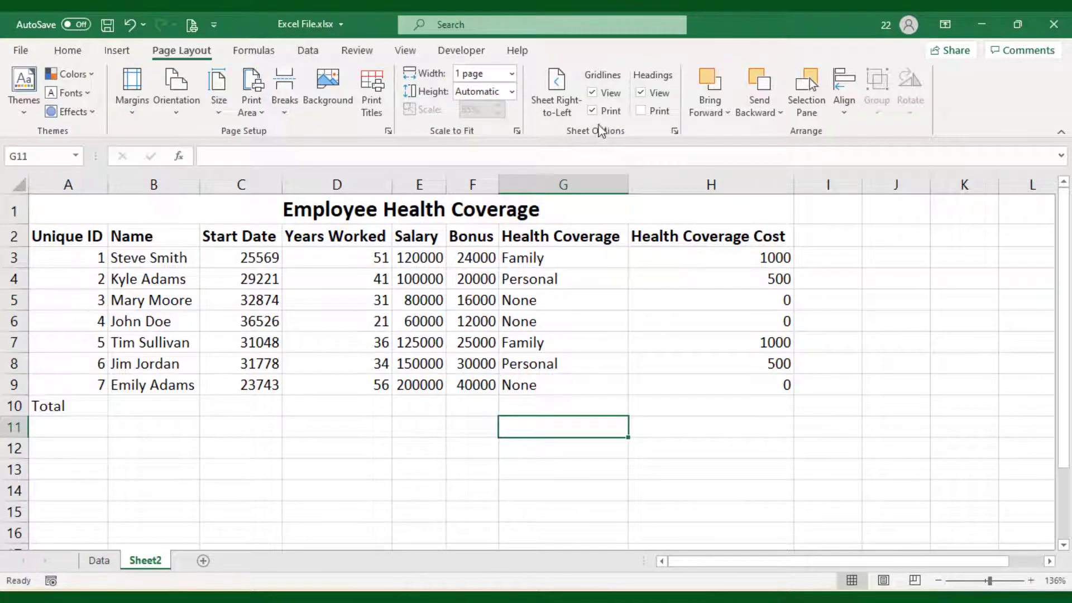
{"action": "left_click", "coordinate": [406, 280]}
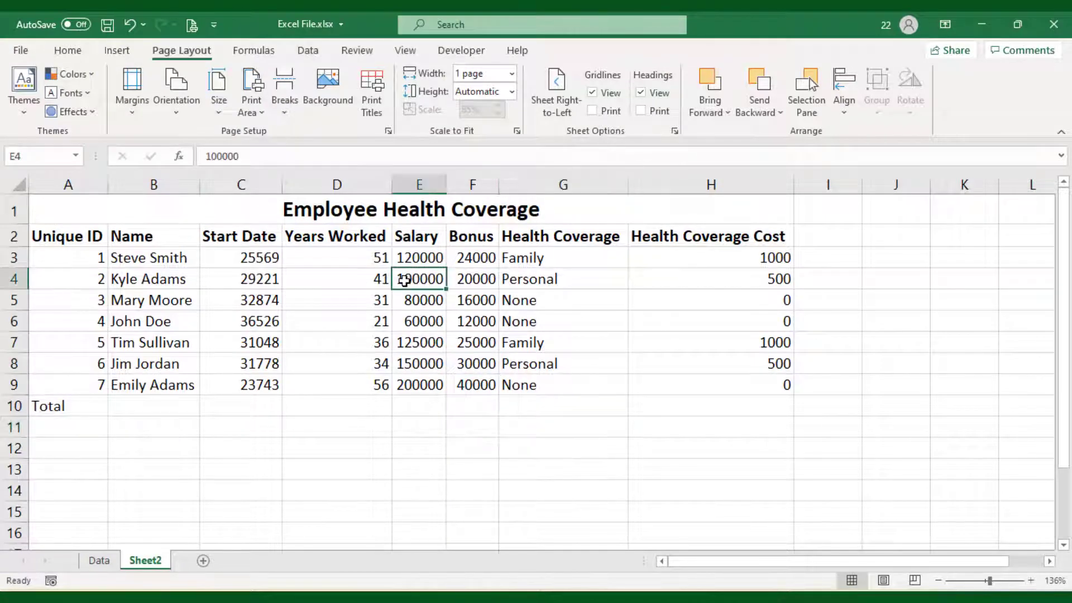
{"action": "left_click", "coordinate": [136, 278]}
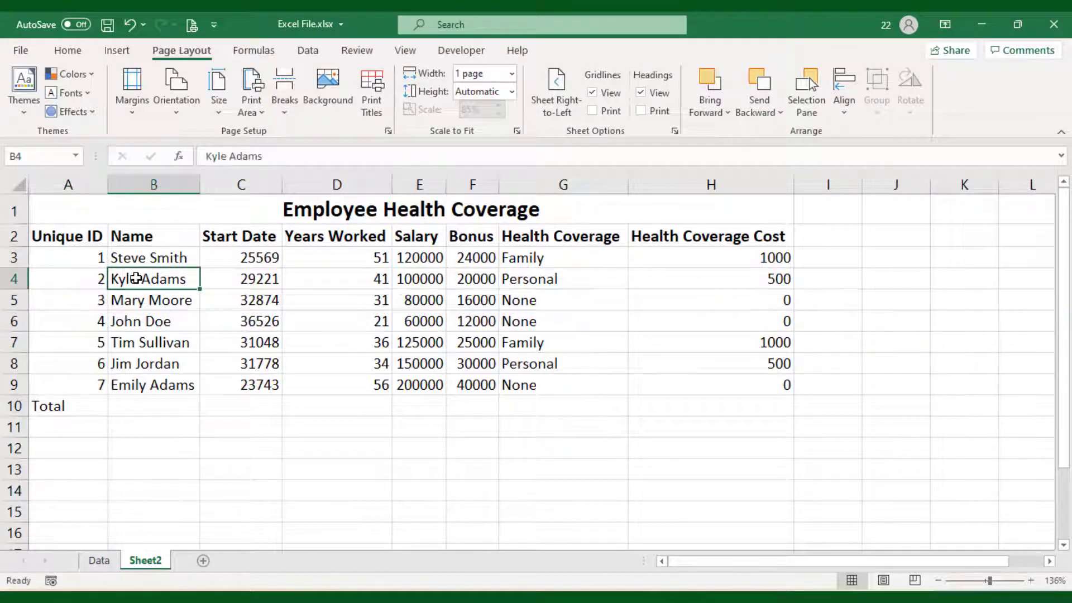
- Set the border line color to standard dark blue and the line style to the medium solid line
{"action": "left_click", "coordinate": [70, 50]}
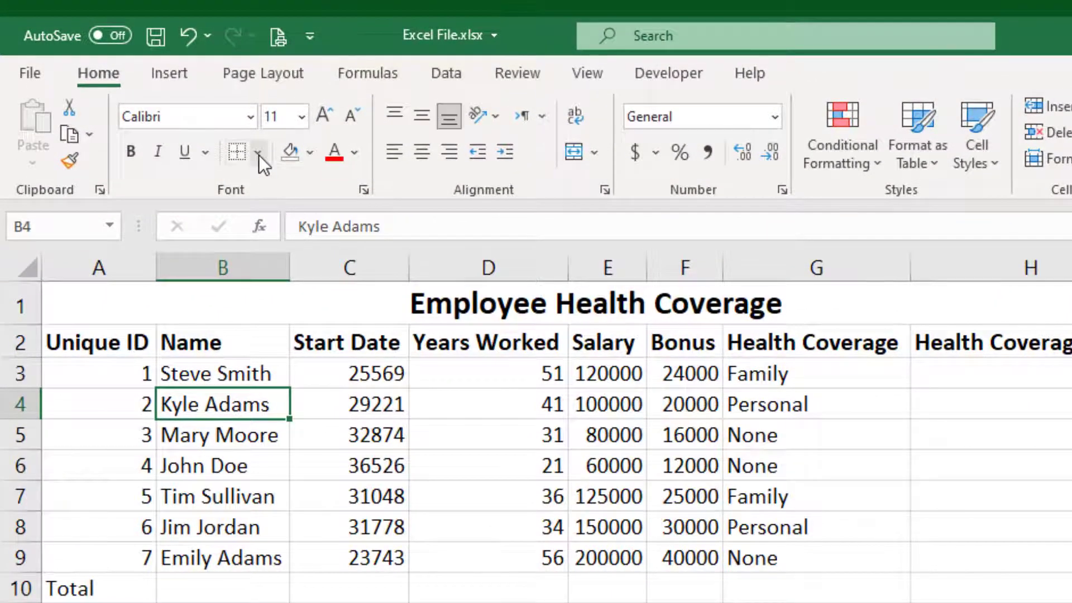
{"action": "left_click", "coordinate": [189, 112]}
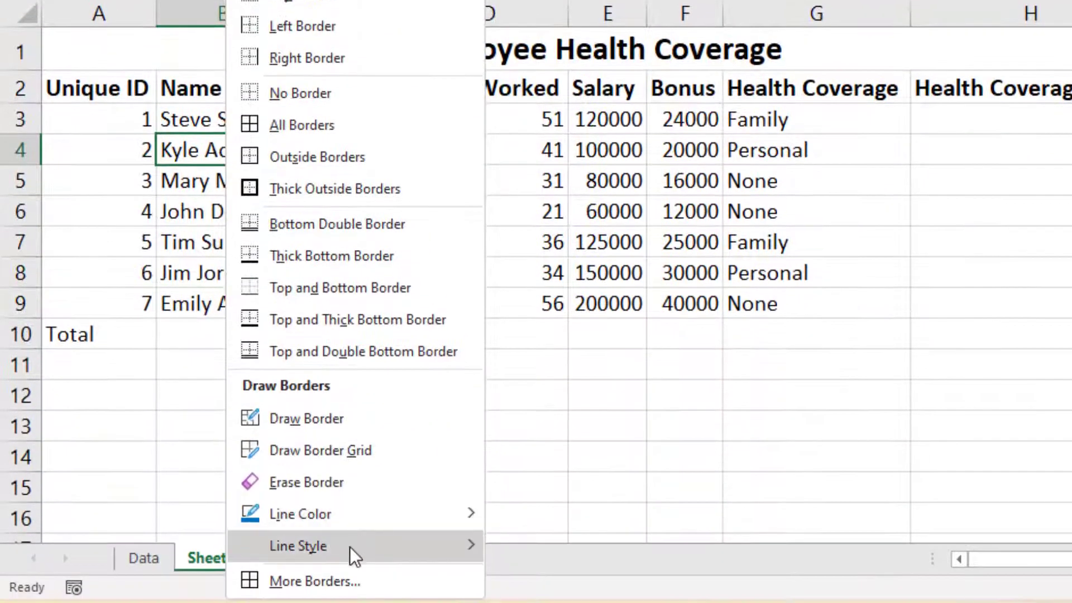
{"action": "mouse_move", "coordinate": [367, 517]}
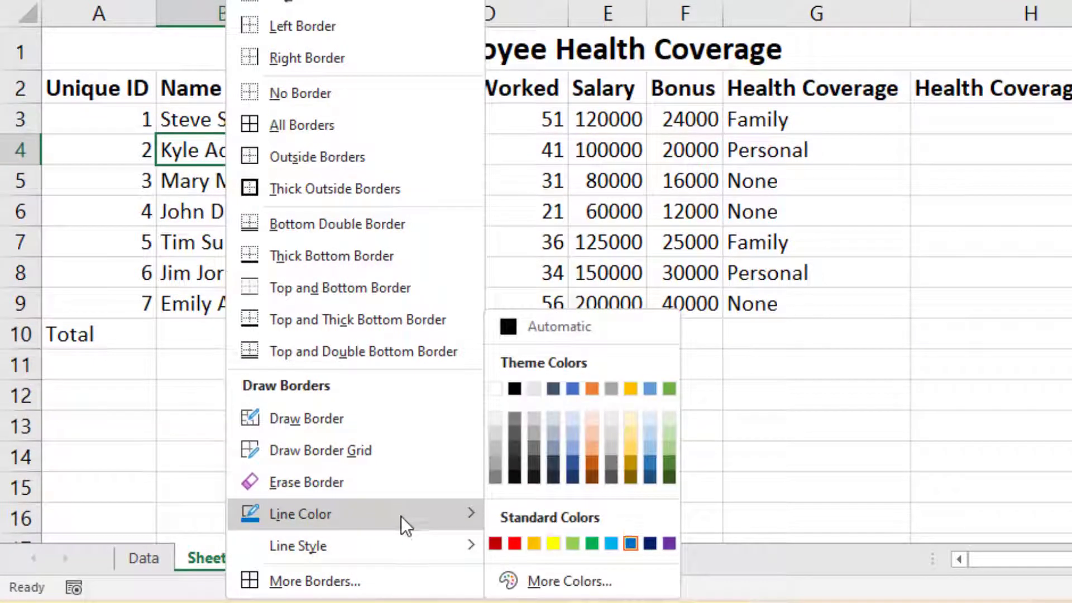
{"action": "left_click", "coordinate": [650, 543]}
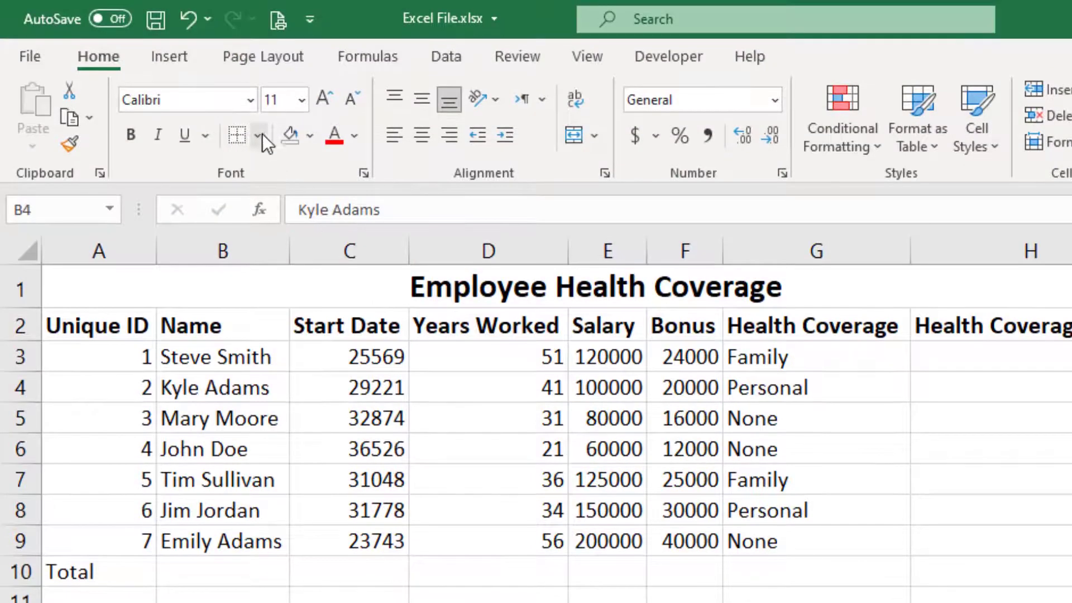
{"action": "left_click", "coordinate": [258, 133]}
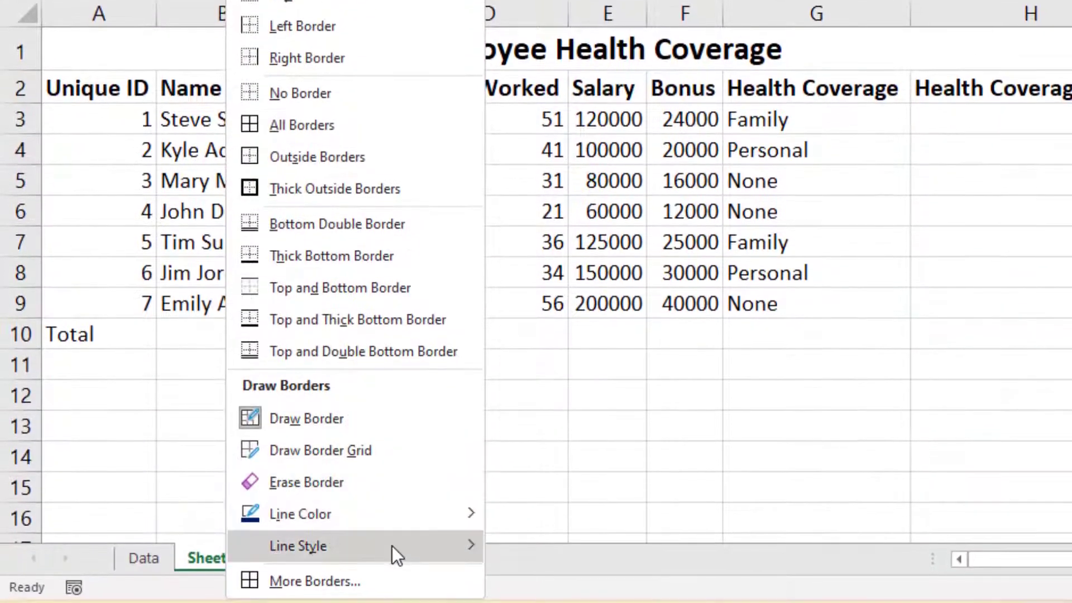
{"action": "mouse_move", "coordinate": [395, 546]}
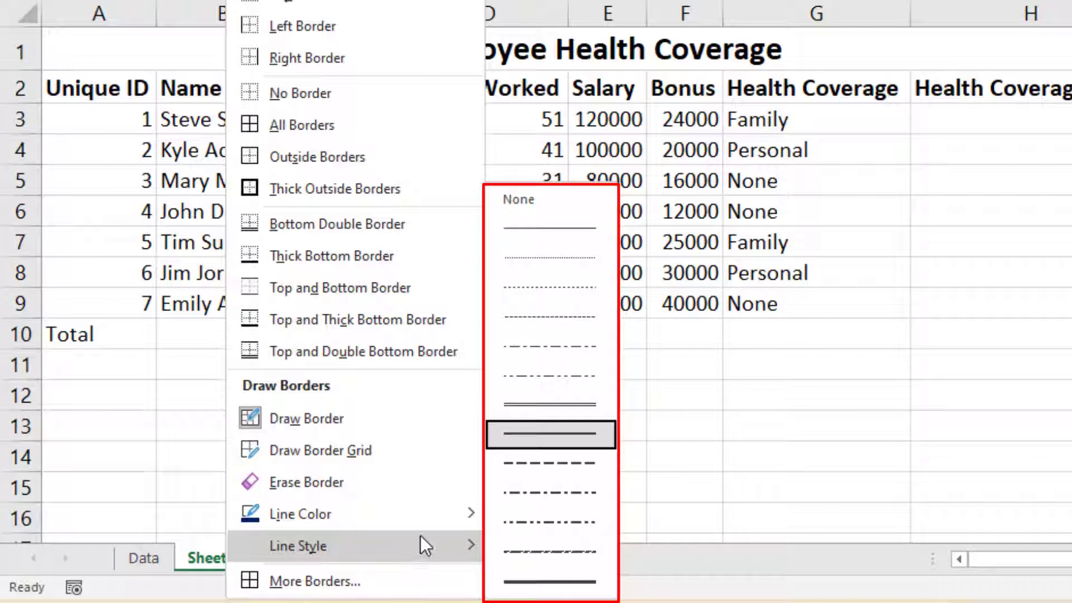
{"action": "left_click", "coordinate": [563, 433]}
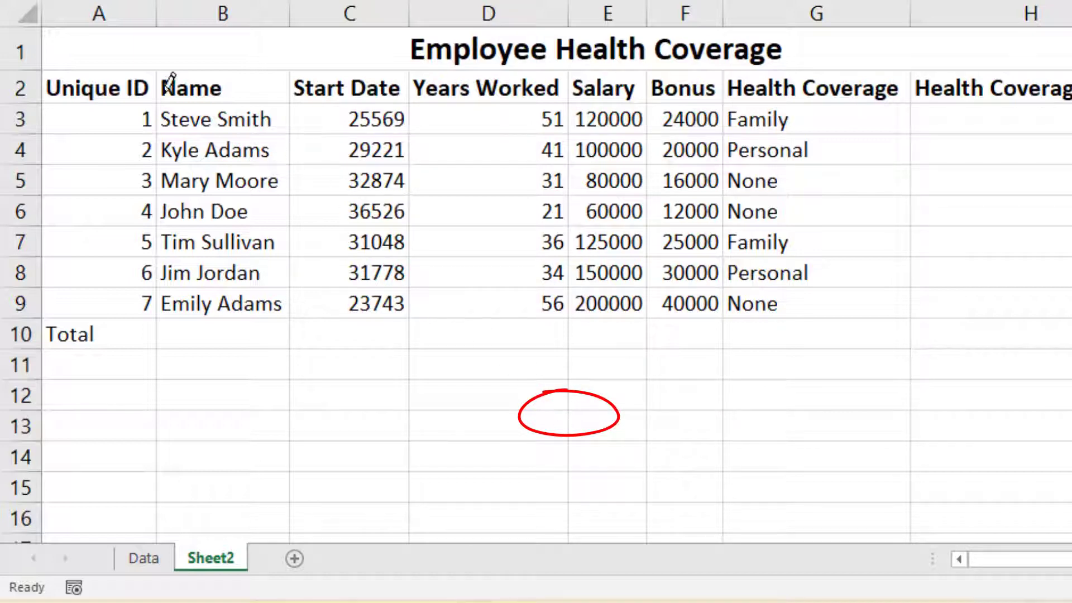
- Draw outline borders around the title and data rows, and a border grid across A3:H9
{"action": "mouse_move", "coordinate": [120, 68]}
{"action": "left_mouse_down"}
{"action": "mouse_move", "coordinate": [309, 93]}
{"action": "mouse_move", "coordinate": [258, 60]}
{"action": "mouse_move", "coordinate": [654, 45]}
{"action": "mouse_move", "coordinate": [829, 15]}
{"action": "mouse_move", "coordinate": [866, 72]}
{"action": "mouse_move", "coordinate": [929, 43]}
{"action": "mouse_move", "coordinate": [924, 35]}
{"action": "mouse_move", "coordinate": [913, 318]}
{"action": "left_mouse_up"}
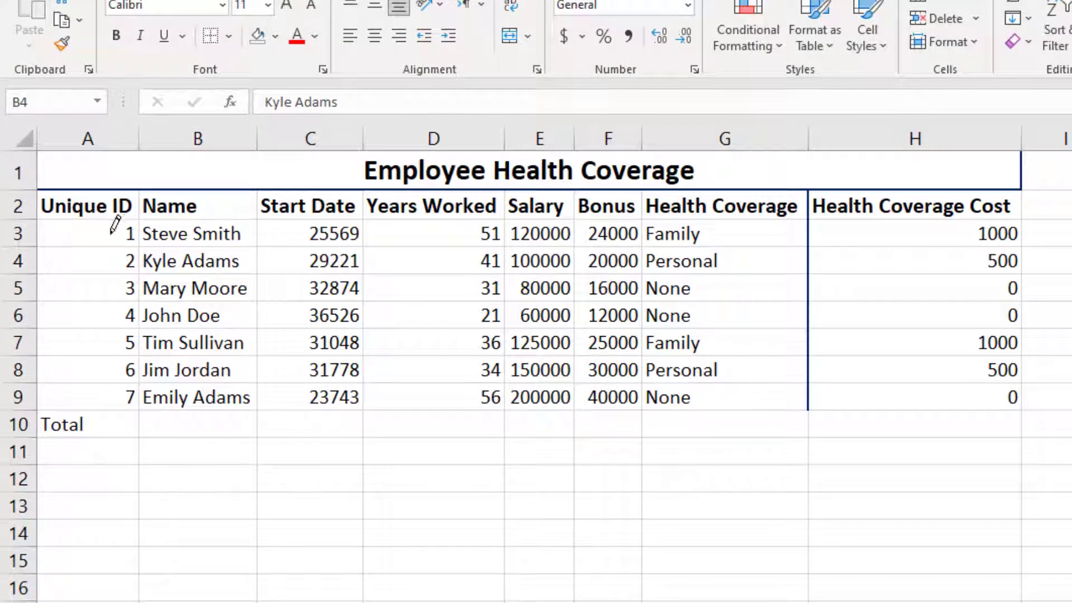
{"action": "mouse_move", "coordinate": [114, 221]}
{"action": "left_mouse_down"}
{"action": "mouse_move", "coordinate": [298, 286]}
{"action": "mouse_move", "coordinate": [651, 343]}
{"action": "mouse_move", "coordinate": [832, 390]}
{"action": "mouse_move", "coordinate": [923, 396]}
{"action": "left_mouse_up"}
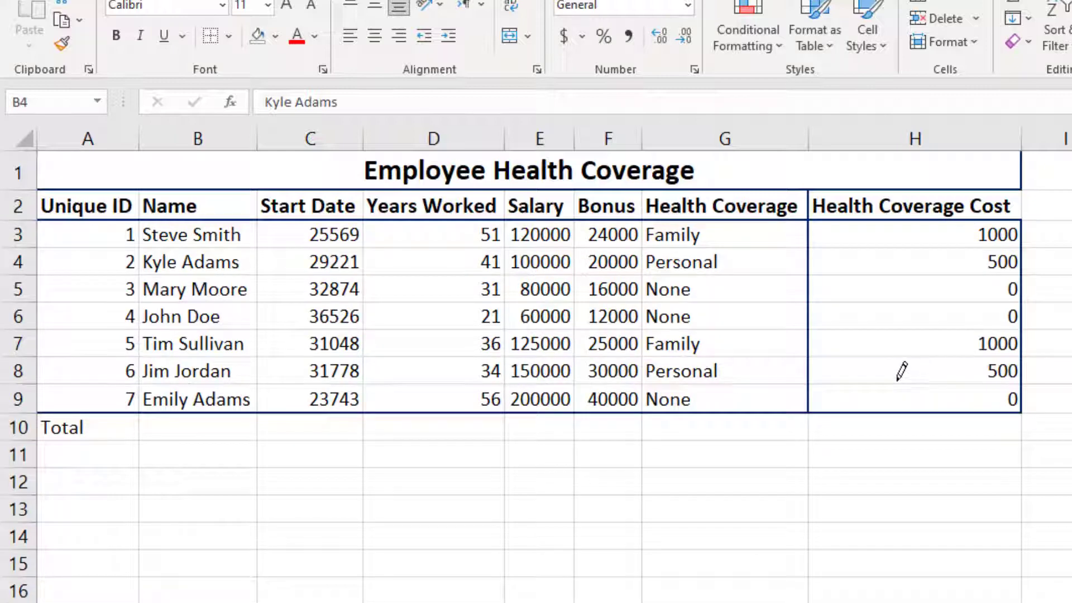
{"action": "left_click", "coordinate": [229, 37]}
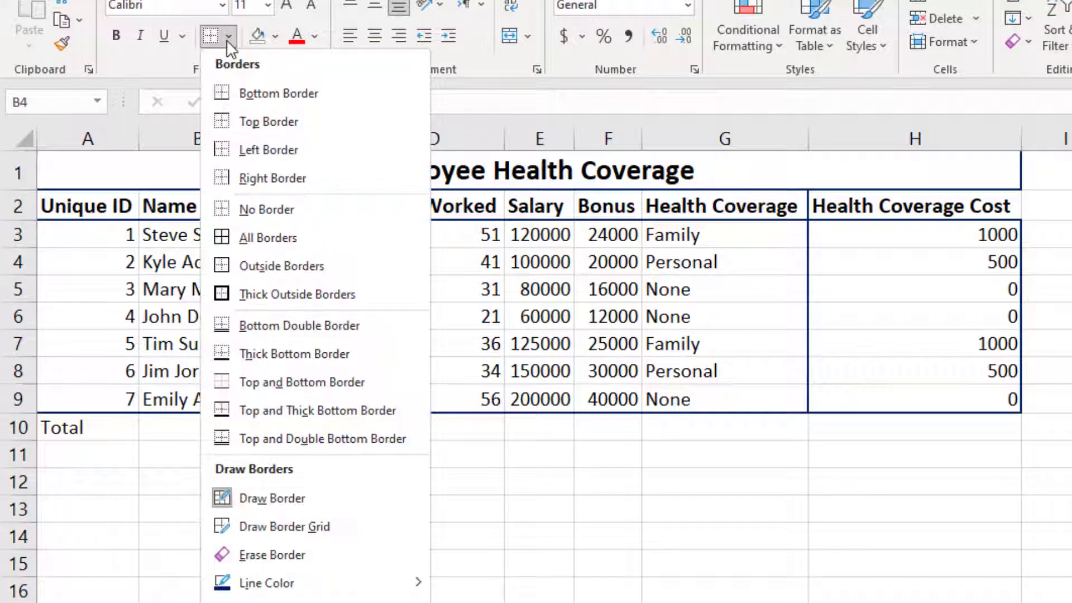
{"action": "left_click", "coordinate": [306, 527]}
{"action": "mouse_move", "coordinate": [96, 237]}
{"action": "left_mouse_down"}
{"action": "mouse_move", "coordinate": [342, 347]}
{"action": "mouse_move", "coordinate": [519, 385]}
{"action": "mouse_move", "coordinate": [938, 390]}
{"action": "left_mouse_up"}
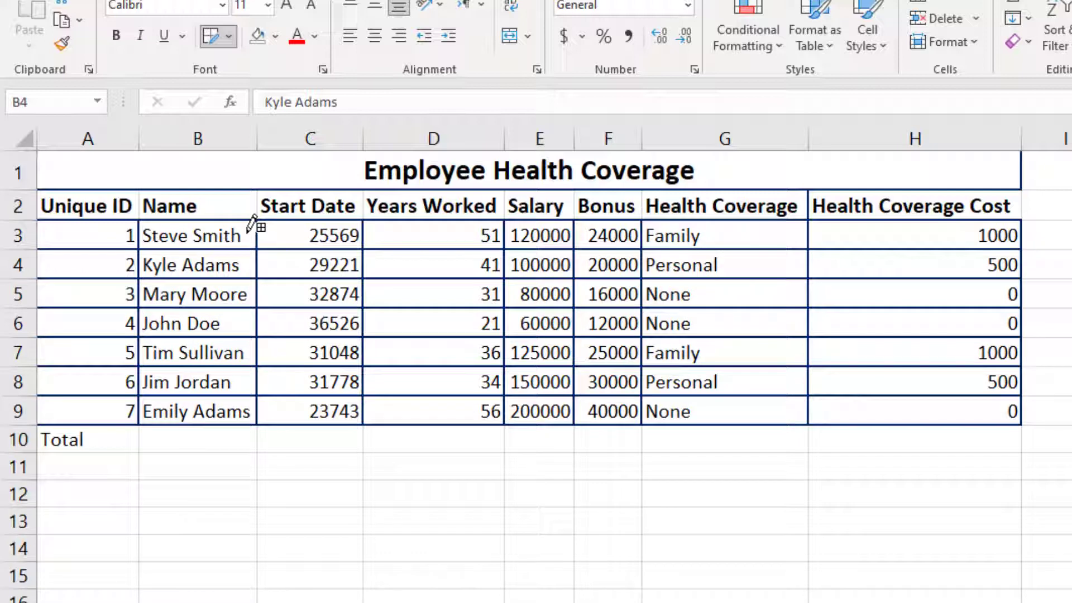
- Erase all the drawn borders from the title and table cells A1:H9 and leave border drawing mode
{"action": "key", "text": "shift"}
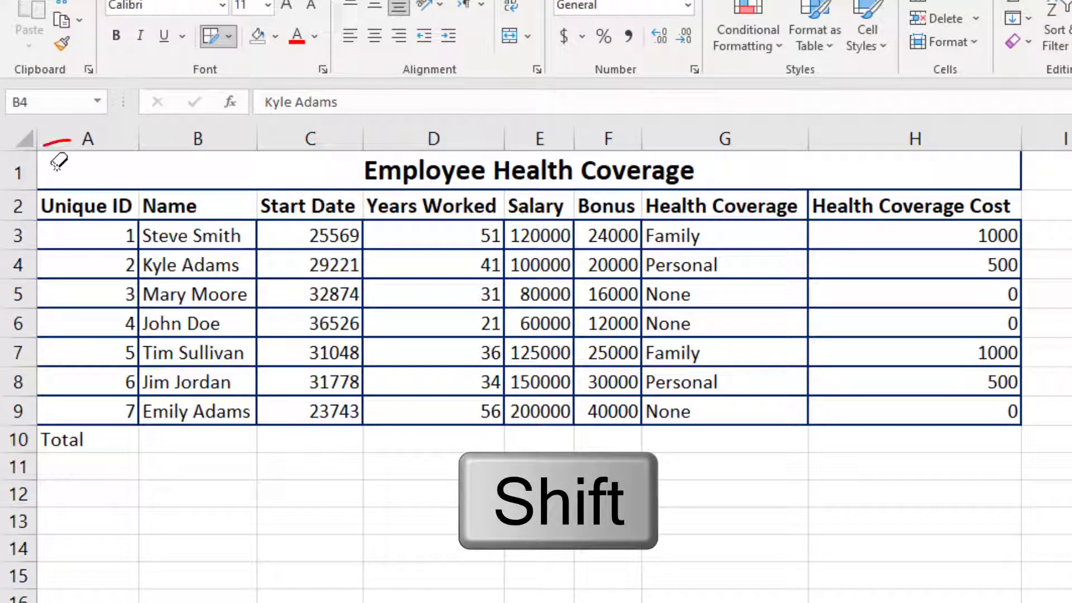
{"action": "mouse_move", "coordinate": [56, 164]}
{"action": "left_mouse_down"}
{"action": "mouse_move", "coordinate": [239, 269]}
{"action": "mouse_move", "coordinate": [510, 356]}
{"action": "mouse_move", "coordinate": [962, 442]}
{"action": "mouse_move", "coordinate": [1038, 472]}
{"action": "left_mouse_up"}
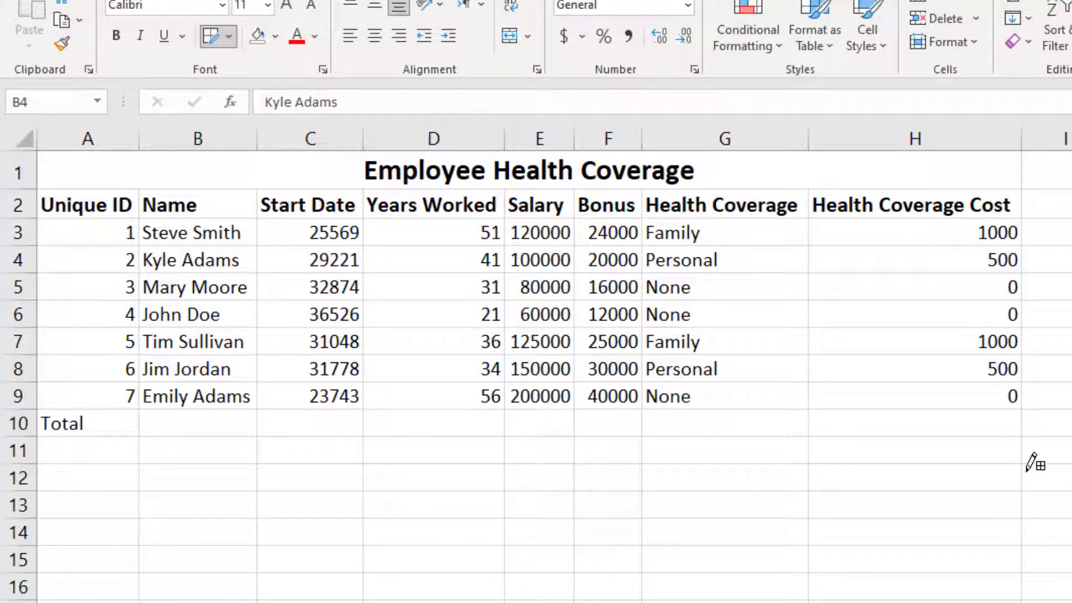
{"action": "key", "text": "Escape"}
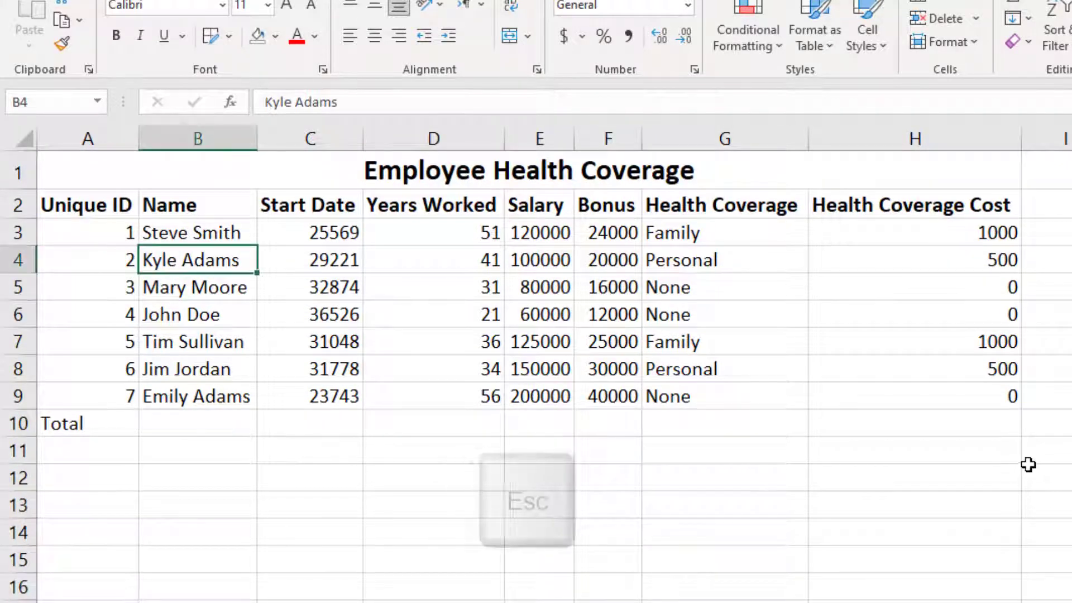
- Apply the Top and Thick Bottom Border to the table range A2:H9
{"action": "left_click", "coordinate": [708, 444]}
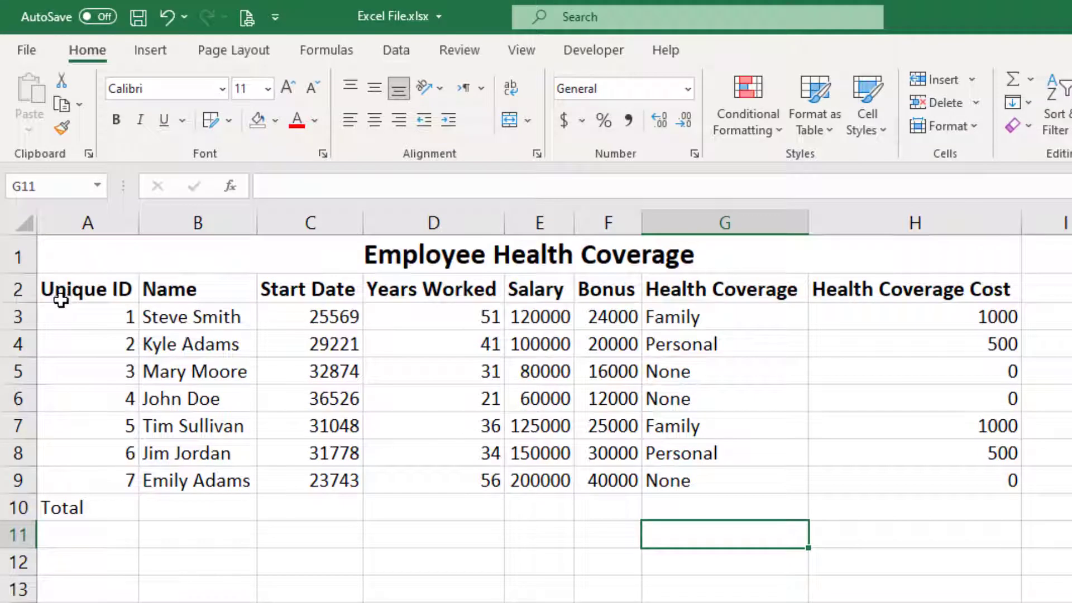
{"action": "left_click_drag", "start_coordinate": [61, 316], "coordinate": [937, 486]}
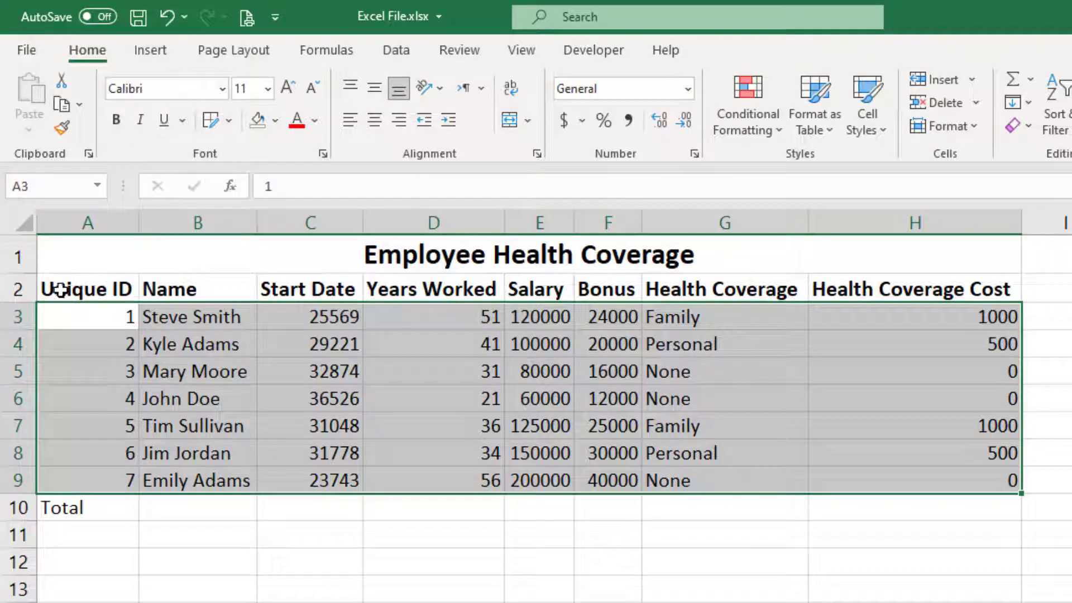
{"action": "mouse_move", "coordinate": [64, 291]}
{"action": "left_mouse_down"}
{"action": "mouse_move", "coordinate": [509, 354]}
{"action": "mouse_move", "coordinate": [945, 453]}
{"action": "mouse_move", "coordinate": [948, 485]}
{"action": "mouse_move", "coordinate": [890, 472]}
{"action": "left_mouse_up"}
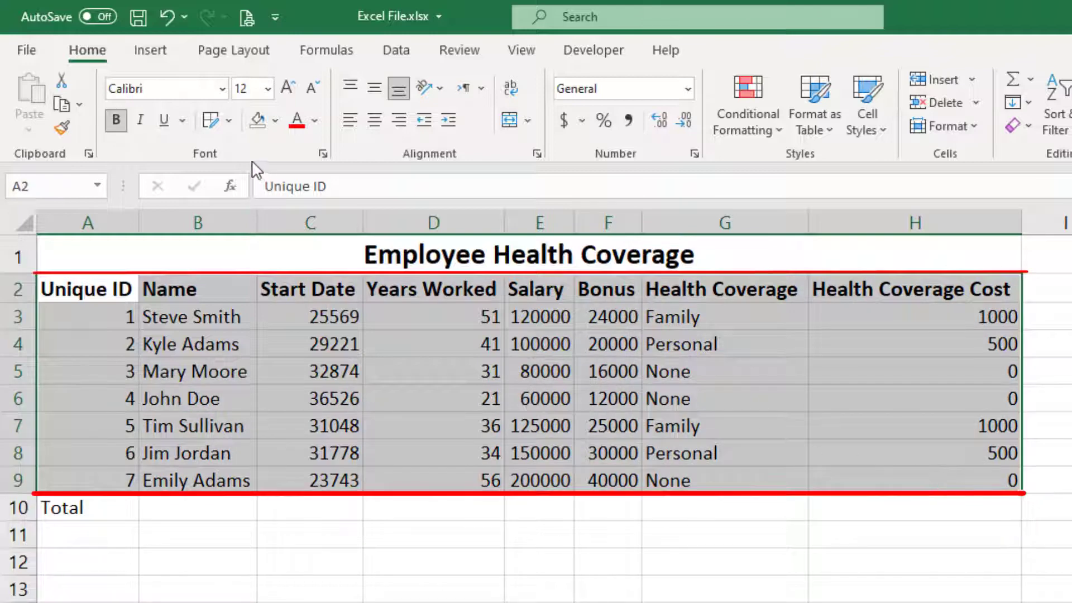
{"action": "left_click", "coordinate": [229, 121]}
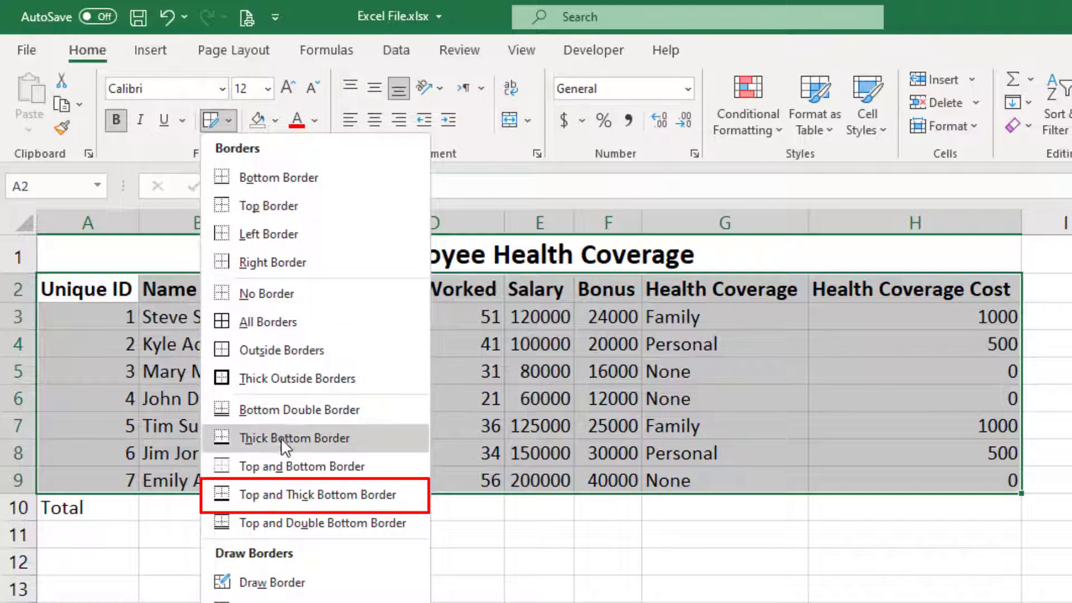
{"action": "left_click", "coordinate": [293, 492]}
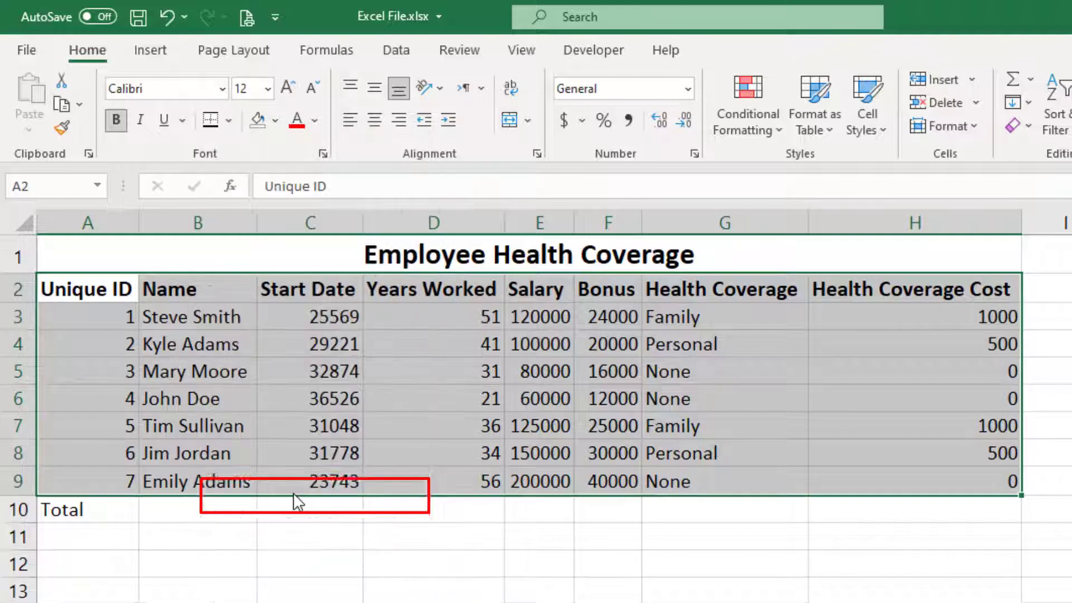
{"action": "left_click", "coordinate": [325, 542]}
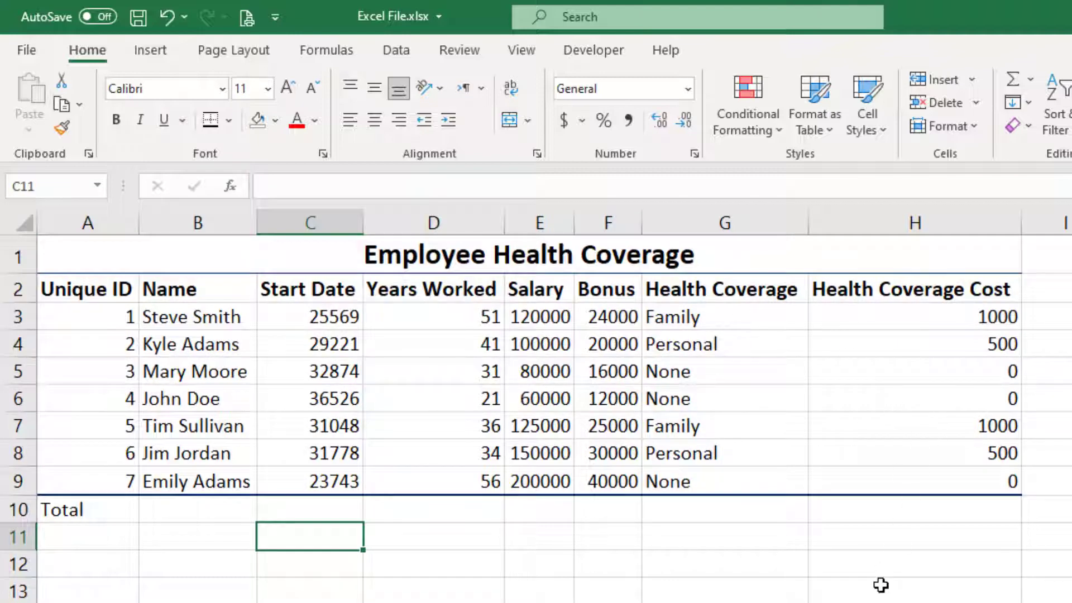
{"action": "left_click", "coordinate": [848, 447]}
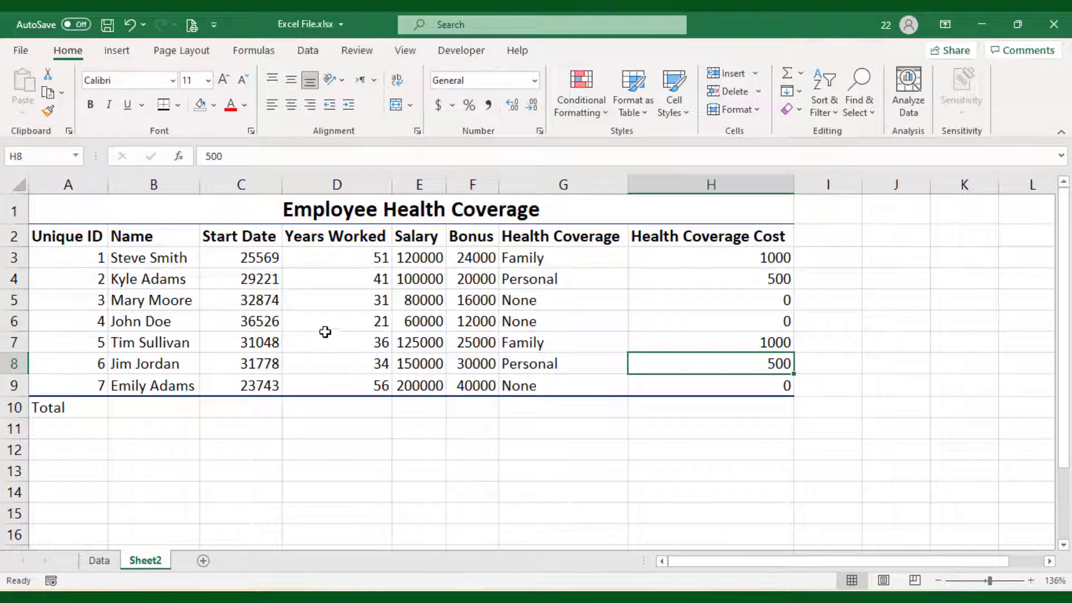
- Search Bing images for "natue" and insert the starry blue night-sky picture as the sheet background
{"action": "left_click", "coordinate": [179, 54]}
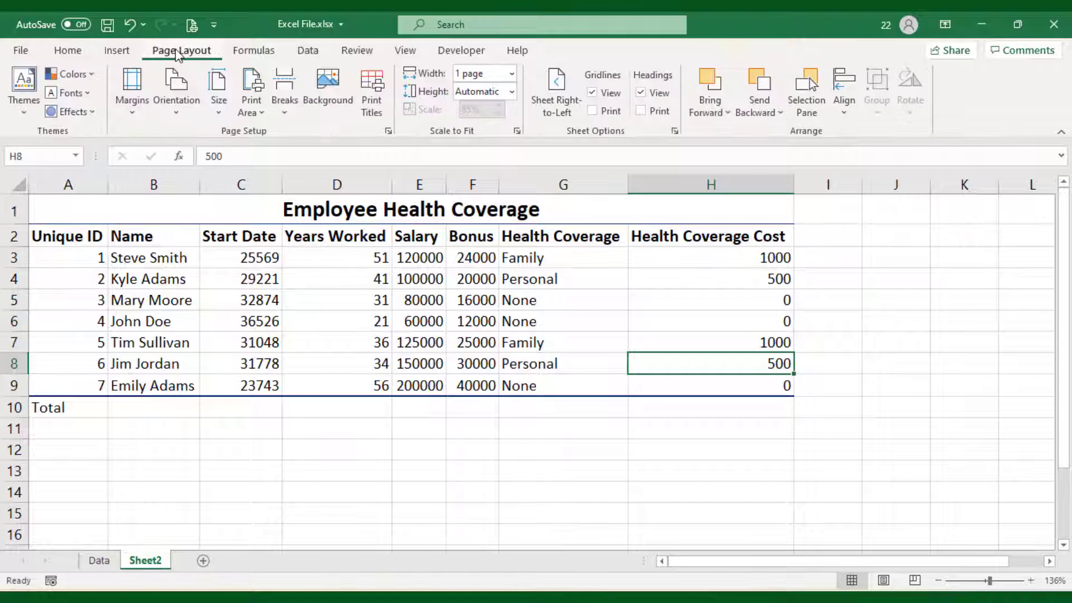
{"action": "left_click", "coordinate": [323, 102]}
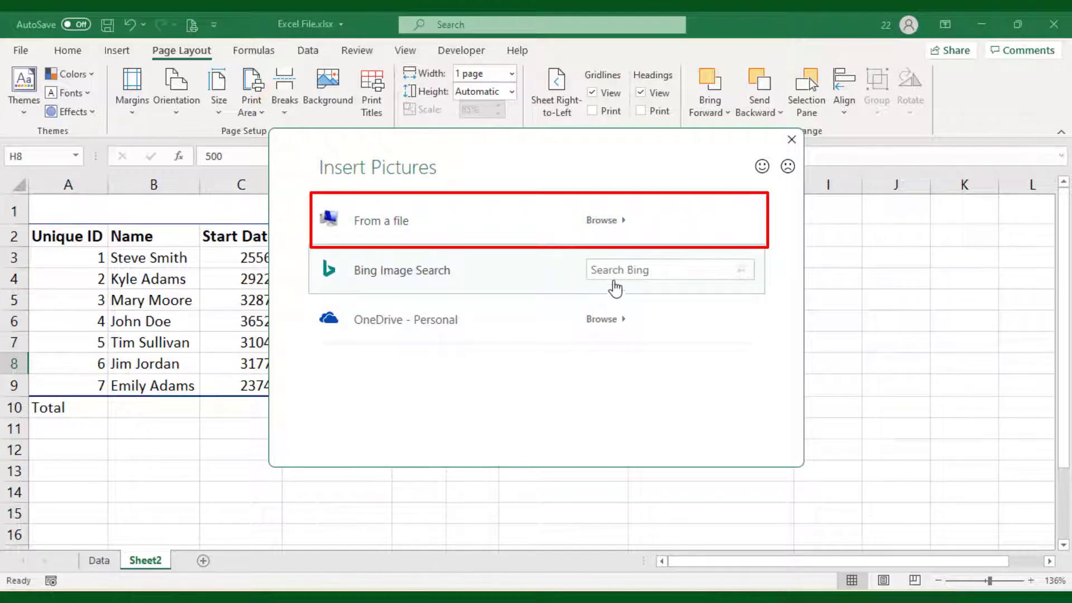
{"action": "left_click", "coordinate": [616, 272]}
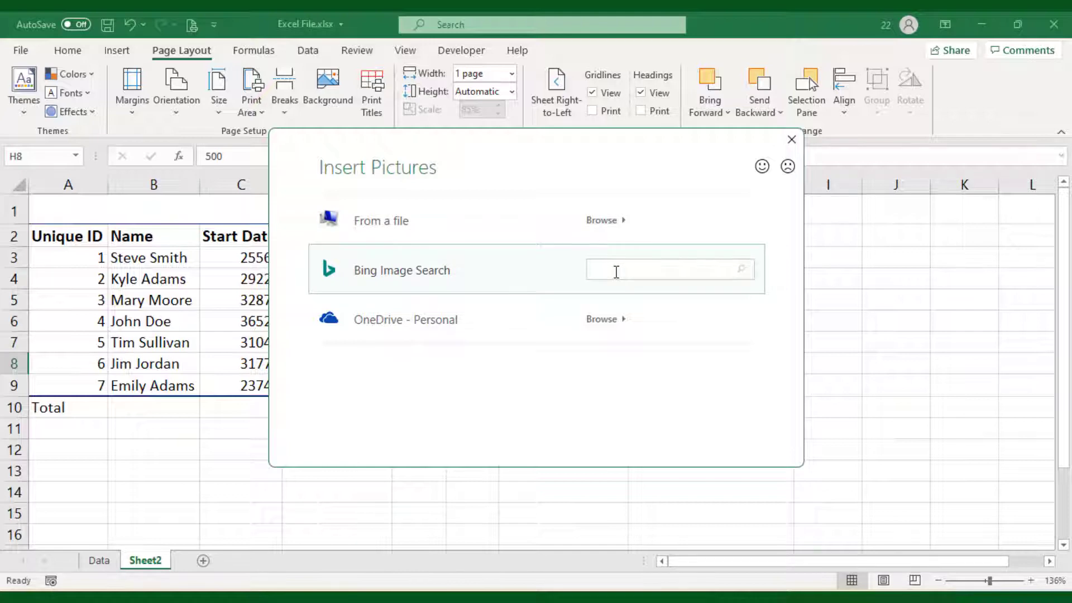
{"action": "type", "text": "natur"}
{"action": "key", "text": "Return"}
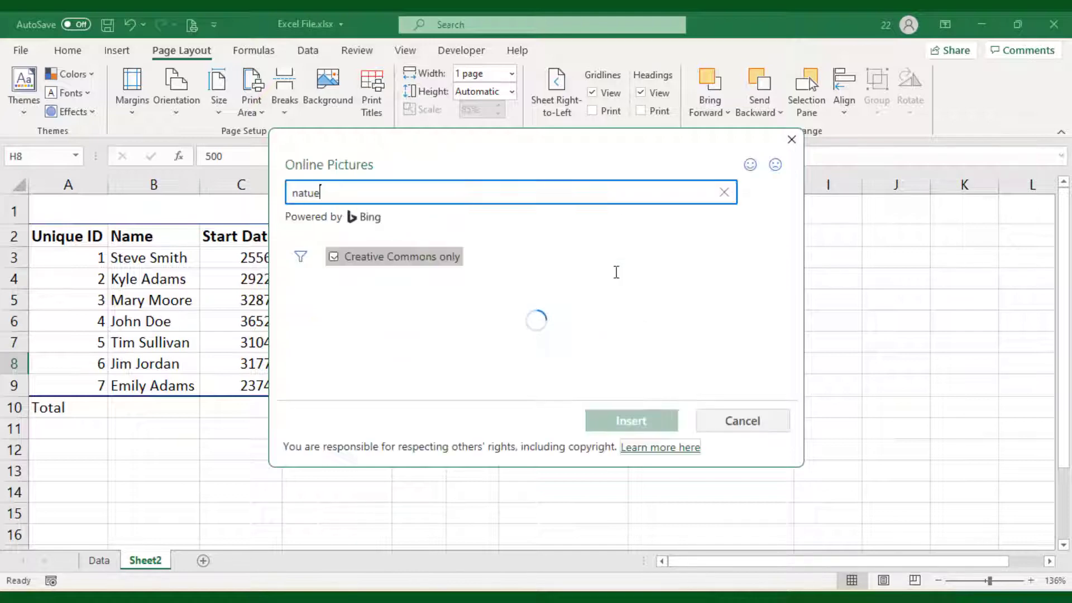
{"action": "left_click", "coordinate": [673, 335]}
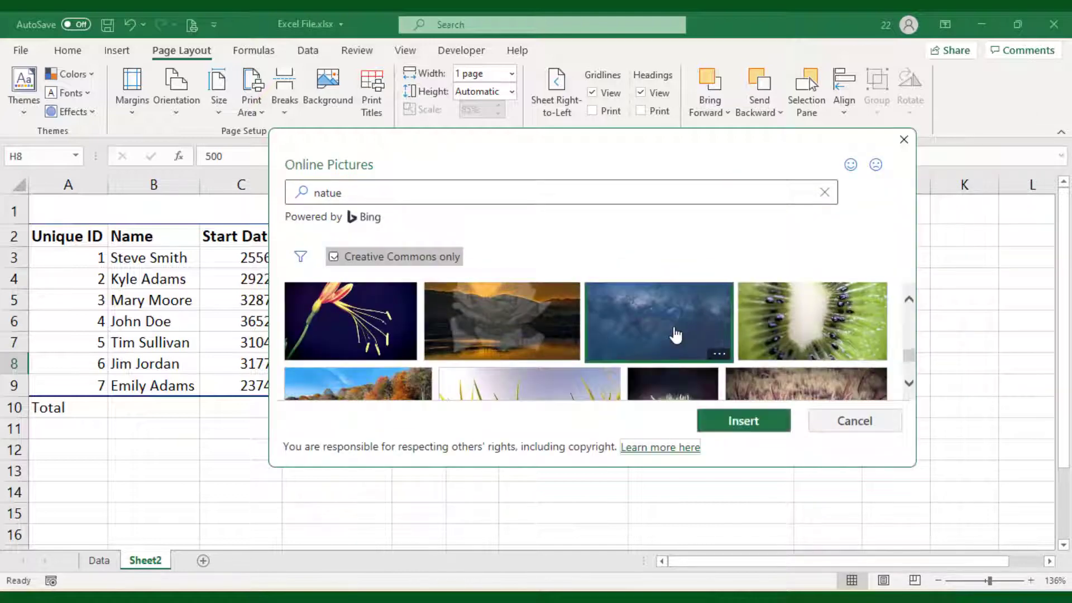
{"action": "left_click", "coordinate": [744, 422]}
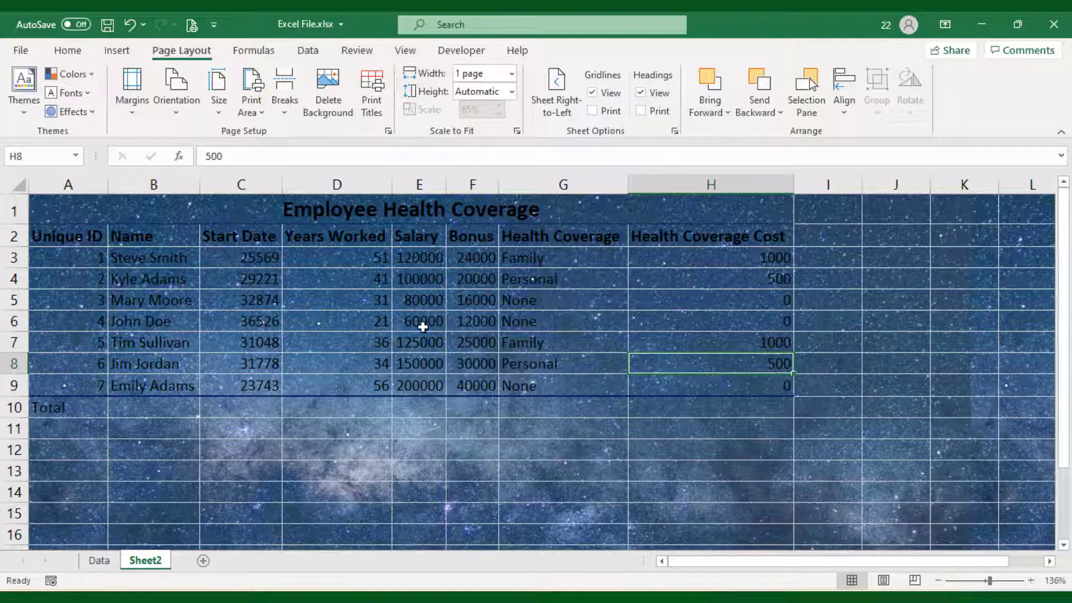
{"action": "left_click", "coordinate": [687, 425]}
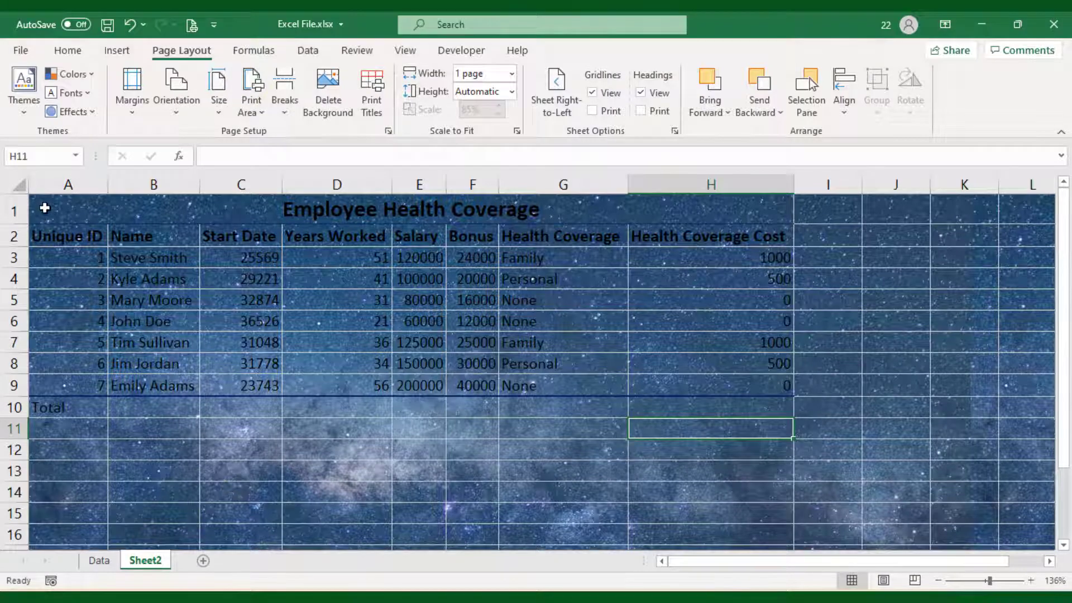
- Fill the title and table range A1:H10 with white so the text stands out from the background picture
{"action": "left_click_drag", "start_coordinate": [45, 208], "coordinate": [275, 411]}
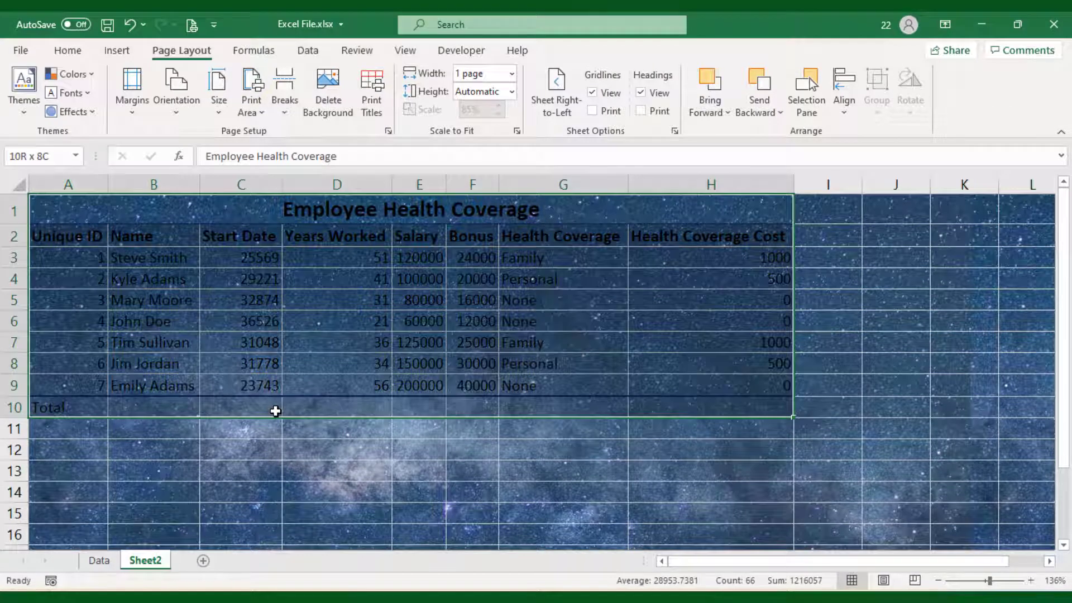
{"action": "left_click", "coordinate": [71, 51]}
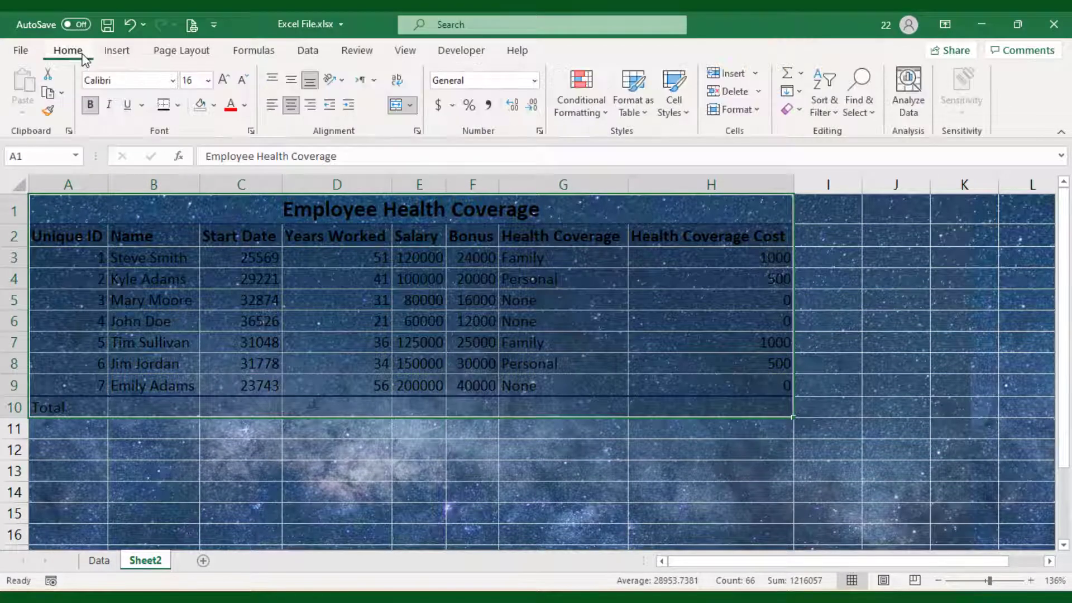
{"action": "left_click", "coordinate": [213, 105]}
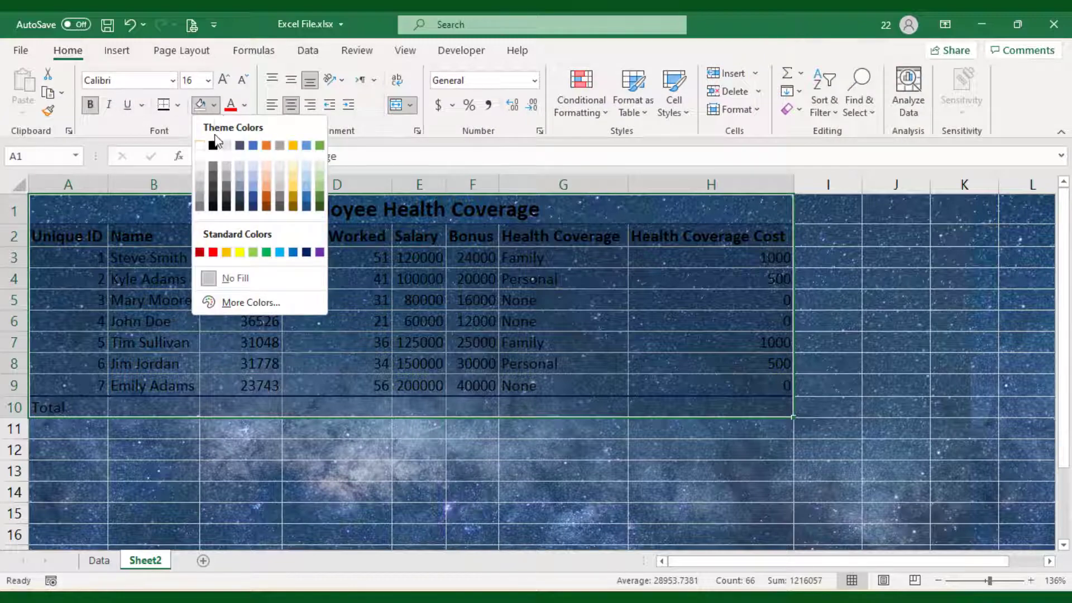
{"action": "left_click", "coordinate": [200, 146]}
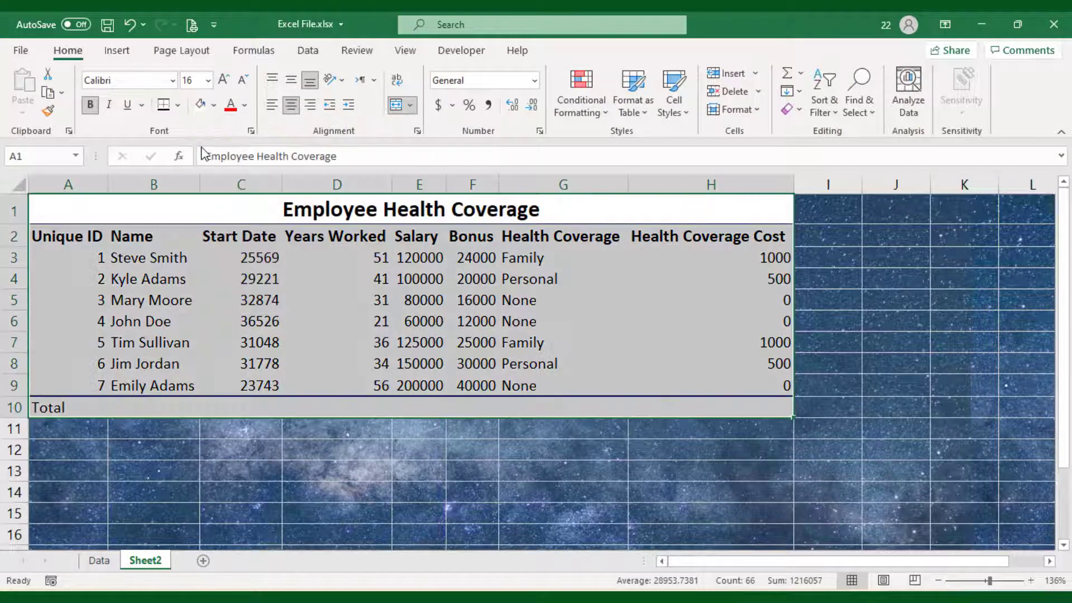
{"action": "left_click", "coordinate": [290, 329]}
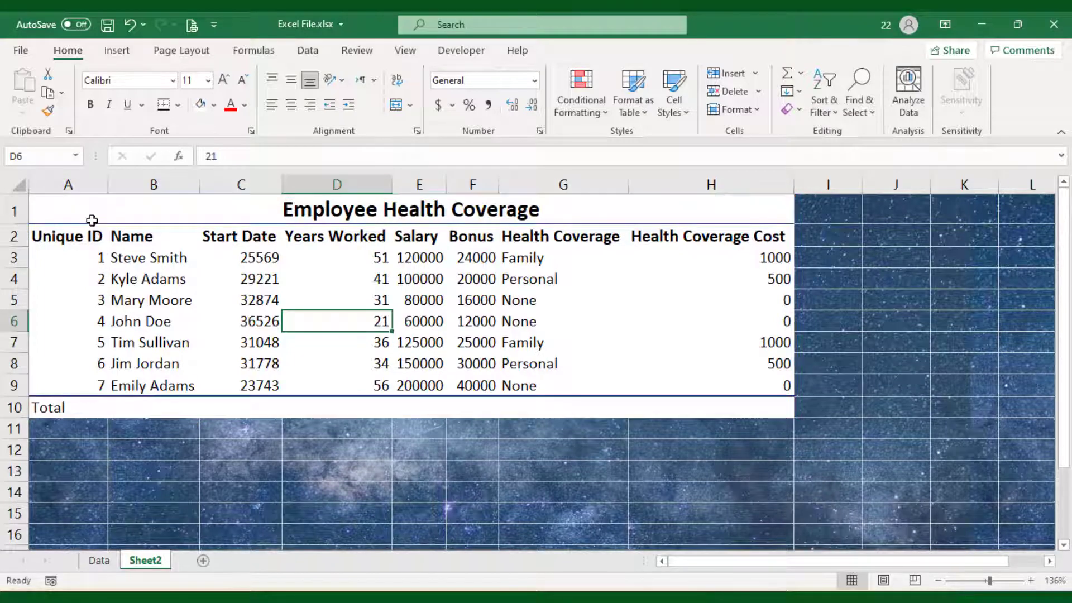
- Insert two blank columns before the Unique ID column
{"action": "left_click", "coordinate": [88, 183]}
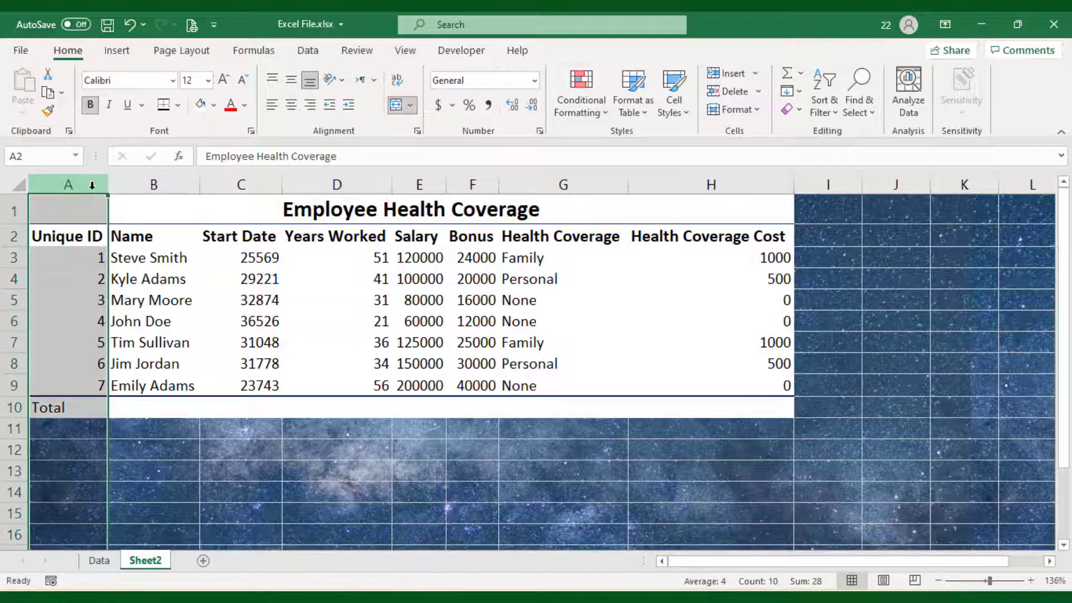
{"action": "right_click", "coordinate": [93, 186]}
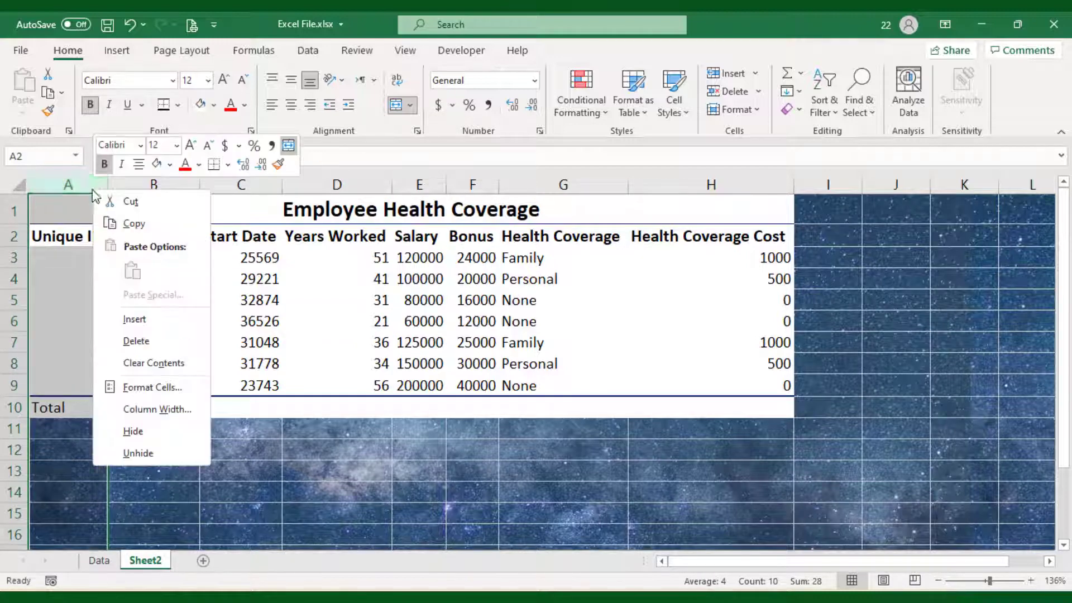
{"action": "left_click", "coordinate": [134, 320]}
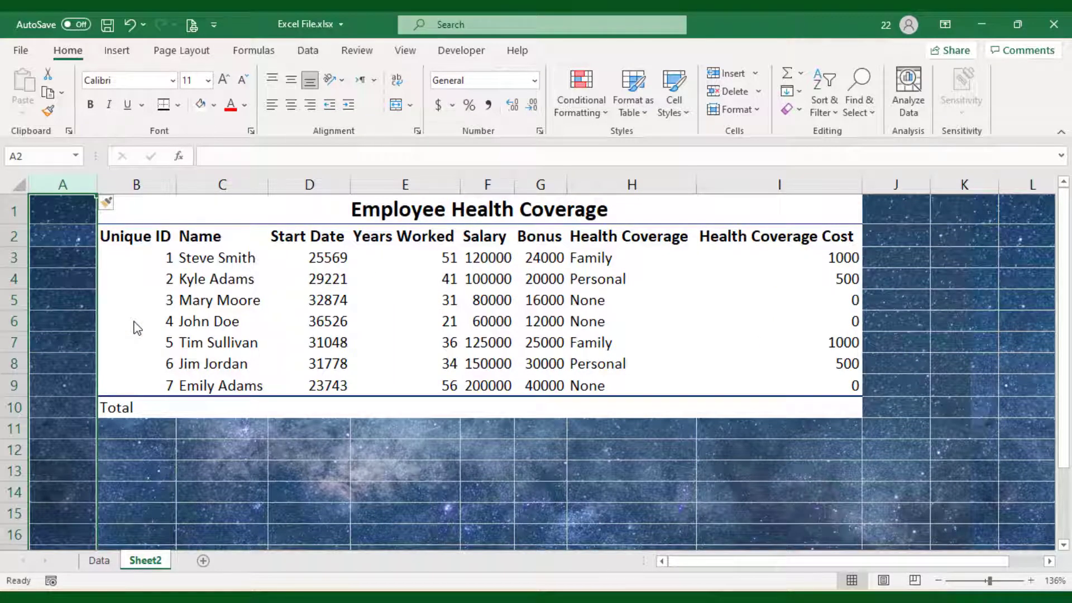
{"action": "left_click", "coordinate": [179, 450]}
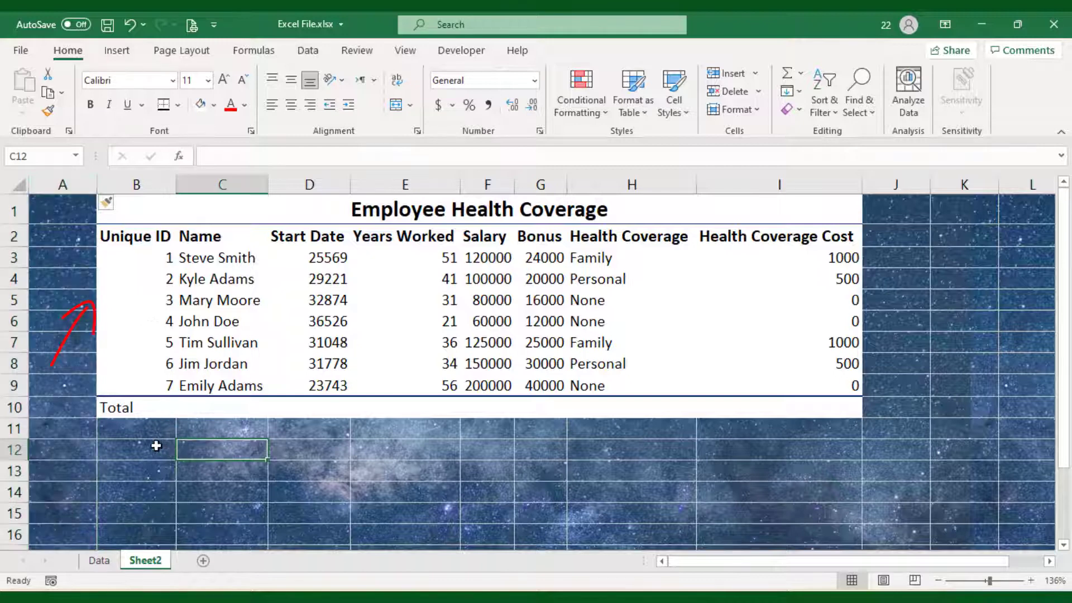
{"action": "left_click", "coordinate": [137, 184]}
{"action": "right_click", "coordinate": [139, 184]}
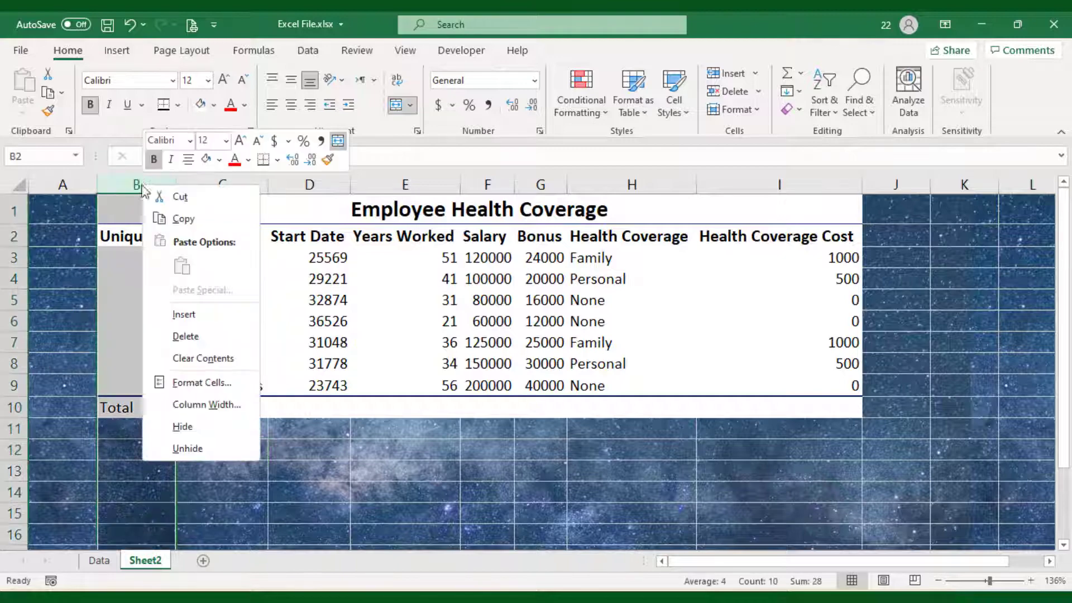
{"action": "left_click", "coordinate": [168, 316]}
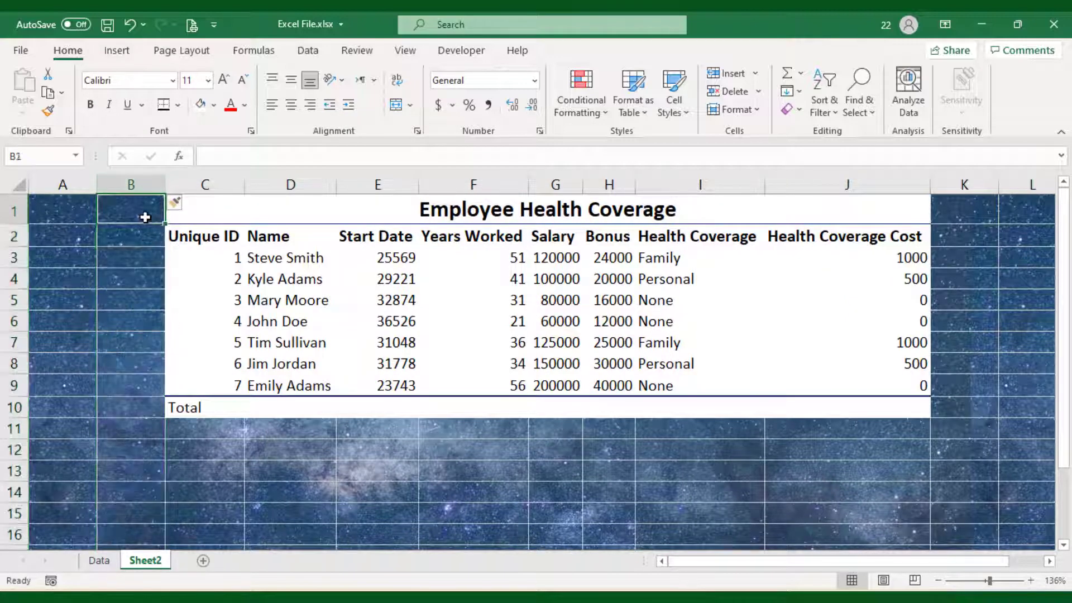
- Fill B1:B10 and K1:K10 with white as margins on both sides of the table
{"action": "left_click_drag", "start_coordinate": [145, 215], "coordinate": [148, 408]}
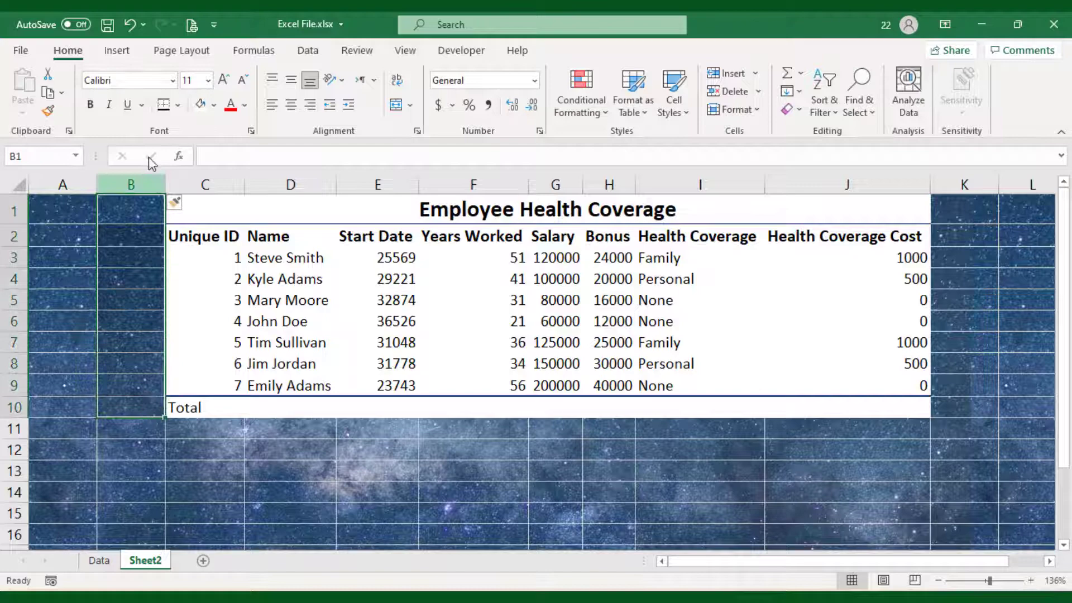
{"action": "left_click", "coordinate": [201, 104]}
{"action": "left_click", "coordinate": [216, 450]}
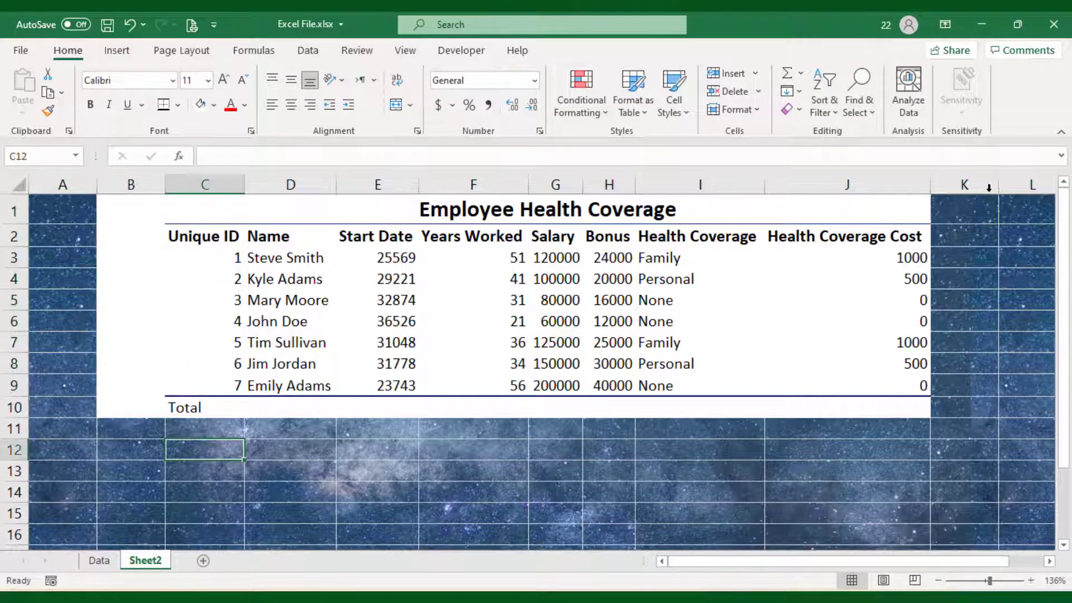
{"action": "left_click_drag", "start_coordinate": [958, 205], "coordinate": [963, 413]}
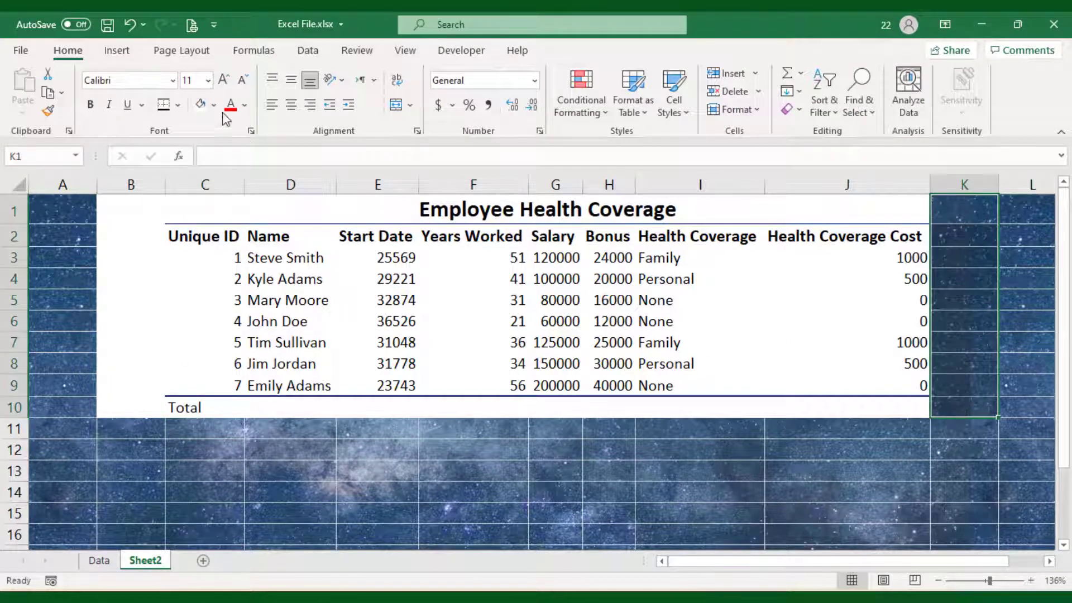
{"action": "left_click", "coordinate": [201, 104]}
{"action": "left_click", "coordinate": [482, 486]}
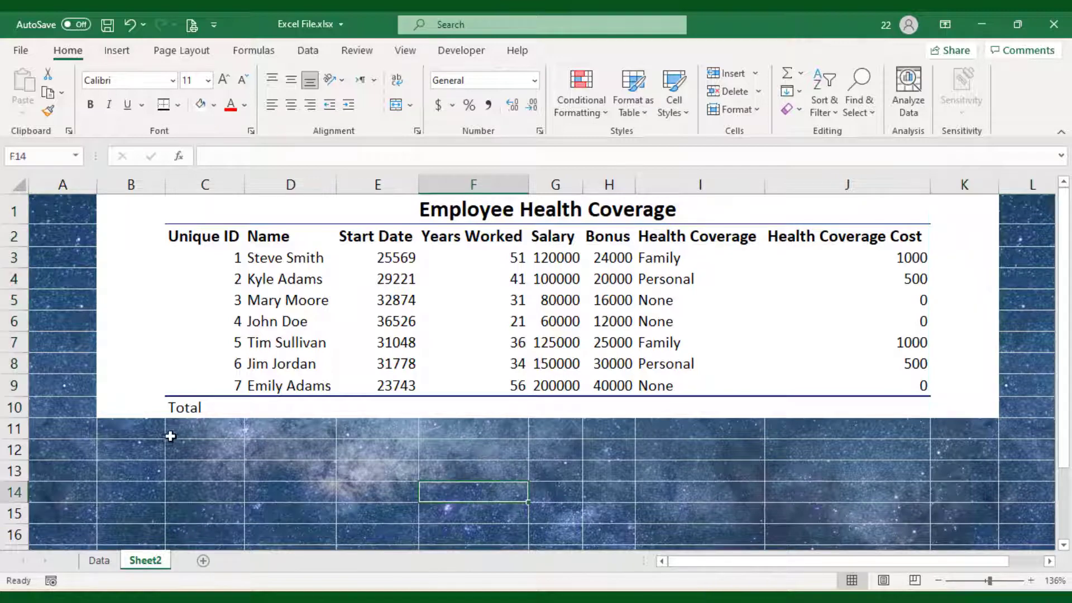
- Narrow the empty columns A and B before the table and column K after it
{"action": "left_click_drag", "start_coordinate": [97, 184], "coordinate": [52, 184]}
{"action": "left_click_drag", "start_coordinate": [118, 188], "coordinate": [71, 186]}
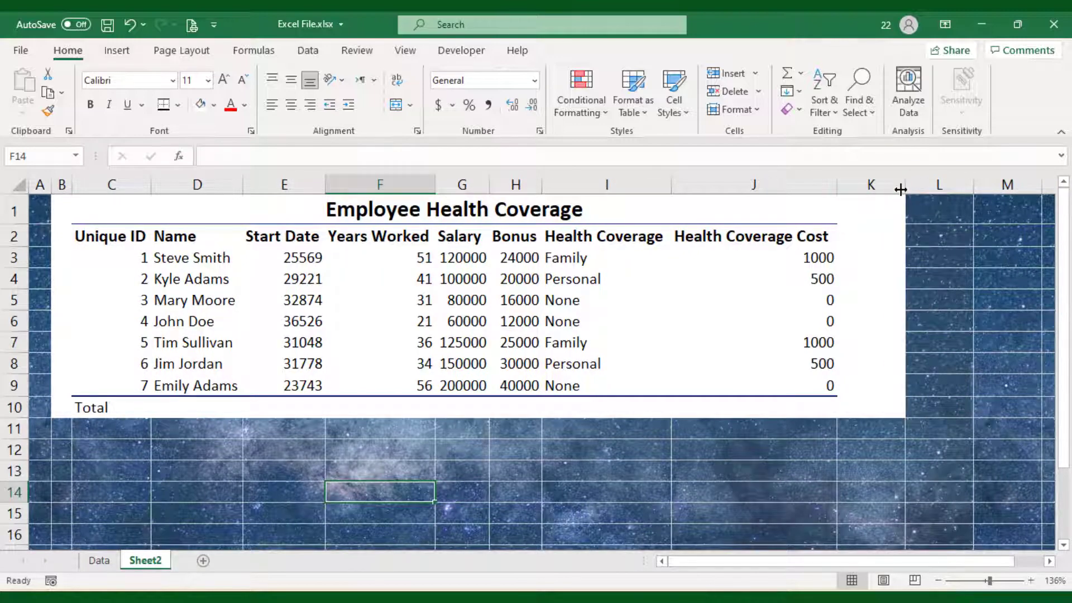
{"action": "left_click_drag", "start_coordinate": [905, 185], "coordinate": [861, 186]}
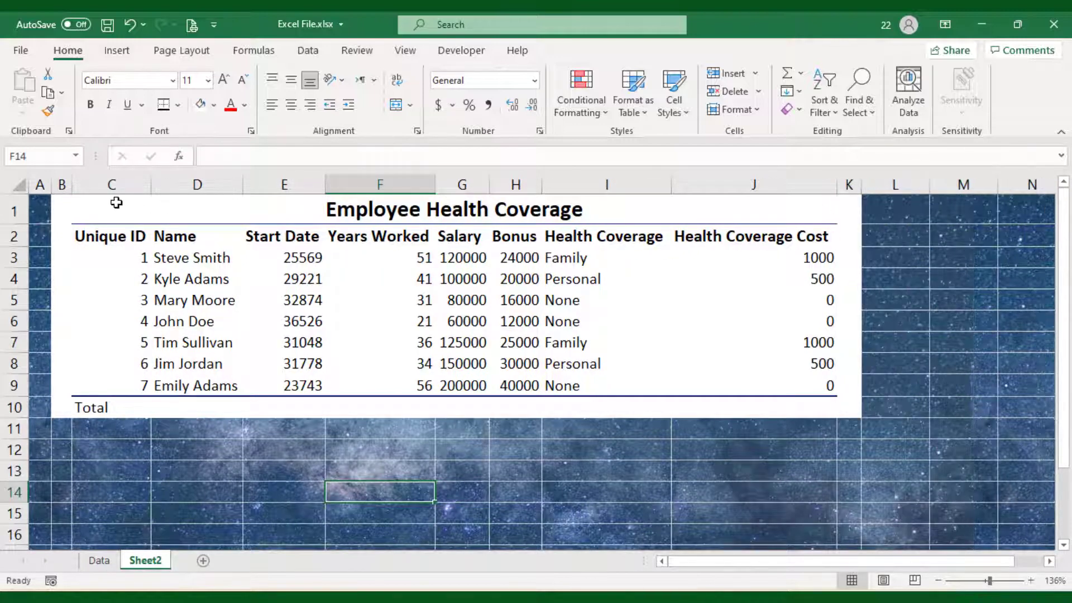
- Insert a blank row above the Employee Health Coverage title row
{"action": "right_click", "coordinate": [21, 212]}
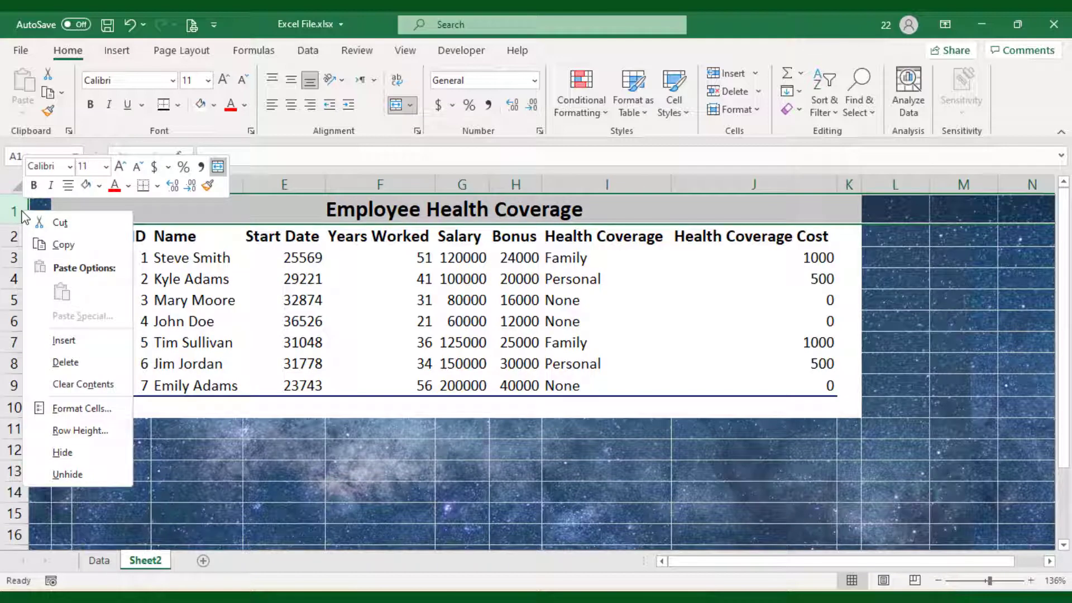
{"action": "left_click", "coordinate": [21, 212]}
{"action": "right_click", "coordinate": [21, 212]}
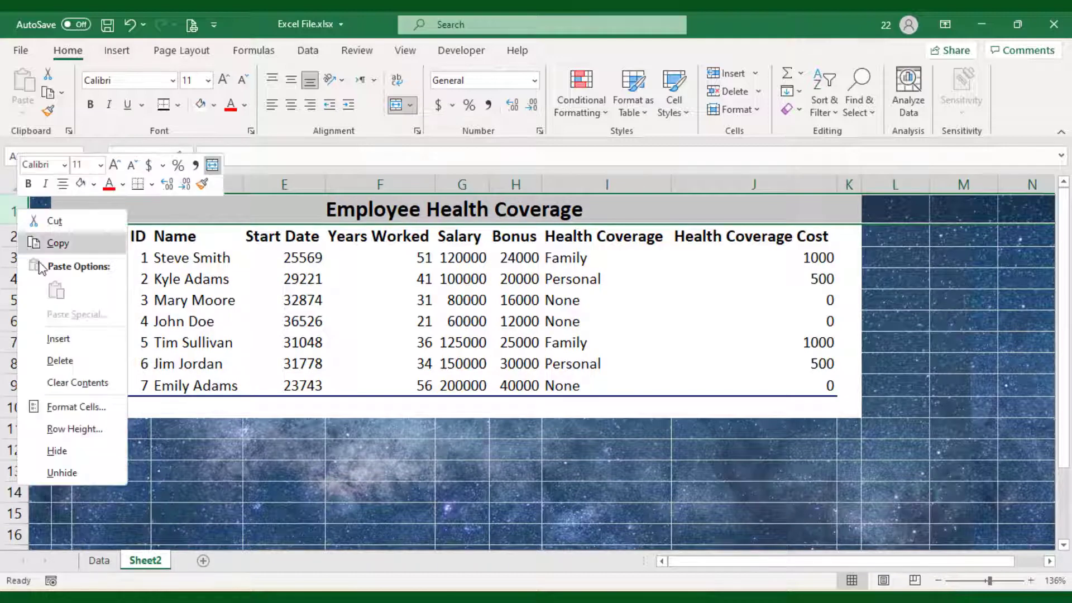
{"action": "left_click", "coordinate": [63, 340]}
{"action": "left_click", "coordinate": [141, 226]}
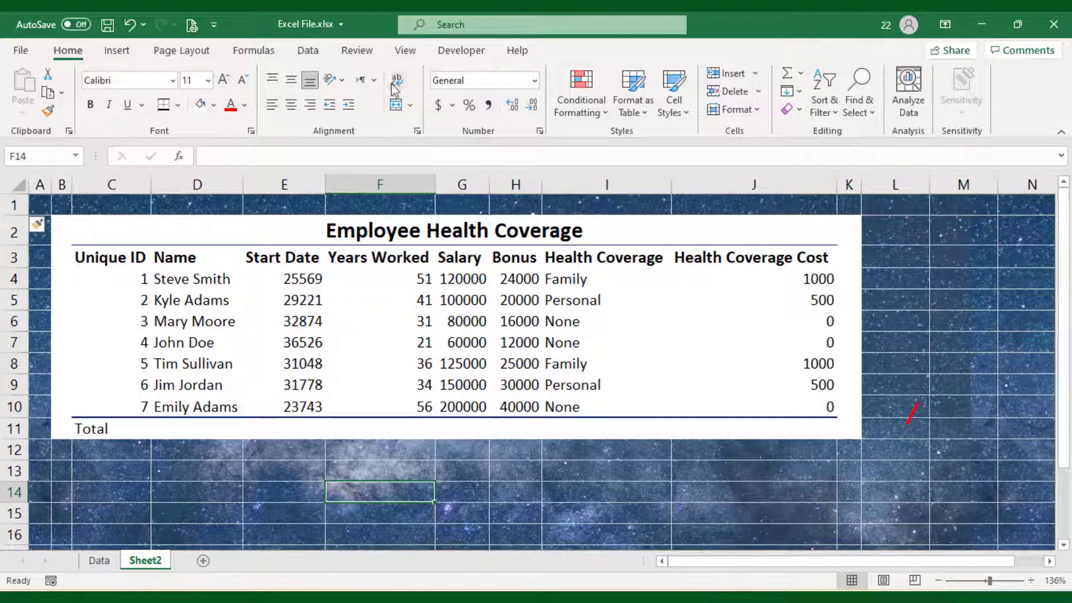
- Hide the gridlines on Sheet2
{"action": "left_click", "coordinate": [182, 50]}
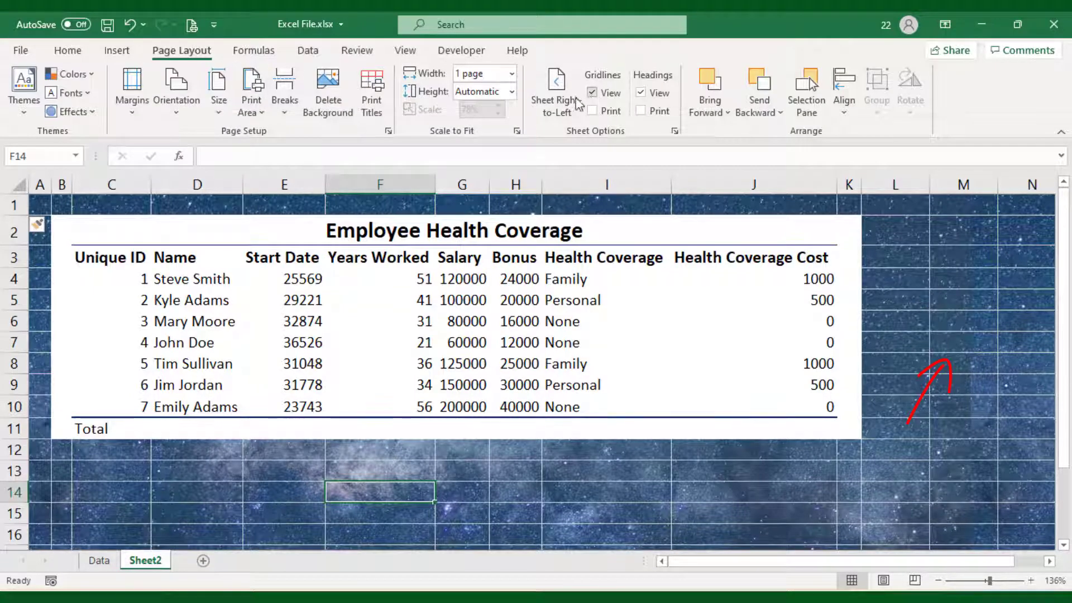
{"action": "left_click", "coordinate": [405, 50]}
{"action": "left_click", "coordinate": [414, 106]}
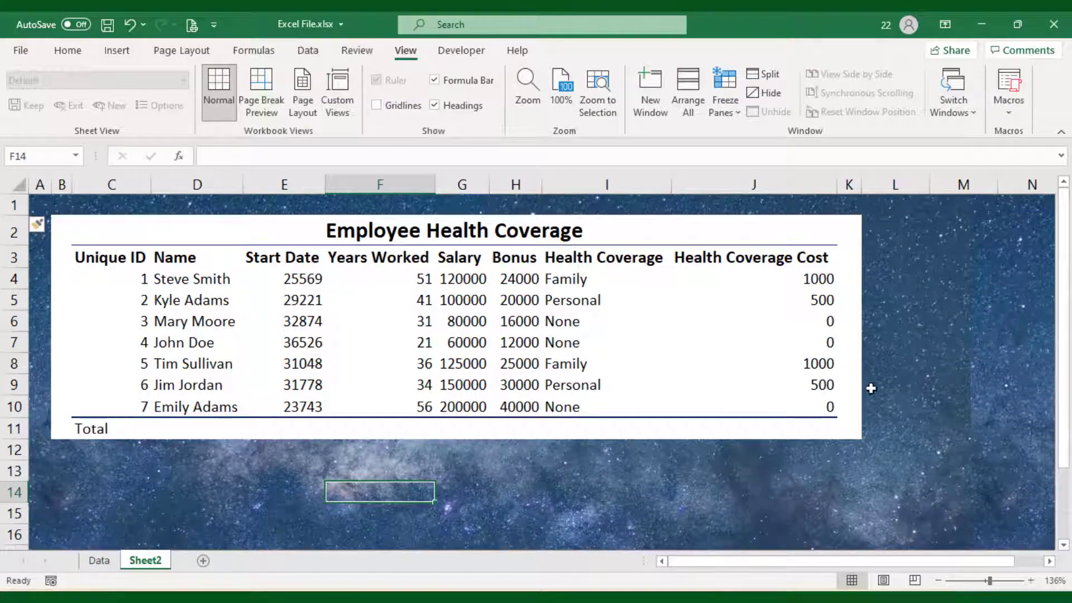
{"action": "left_click", "coordinate": [908, 453]}
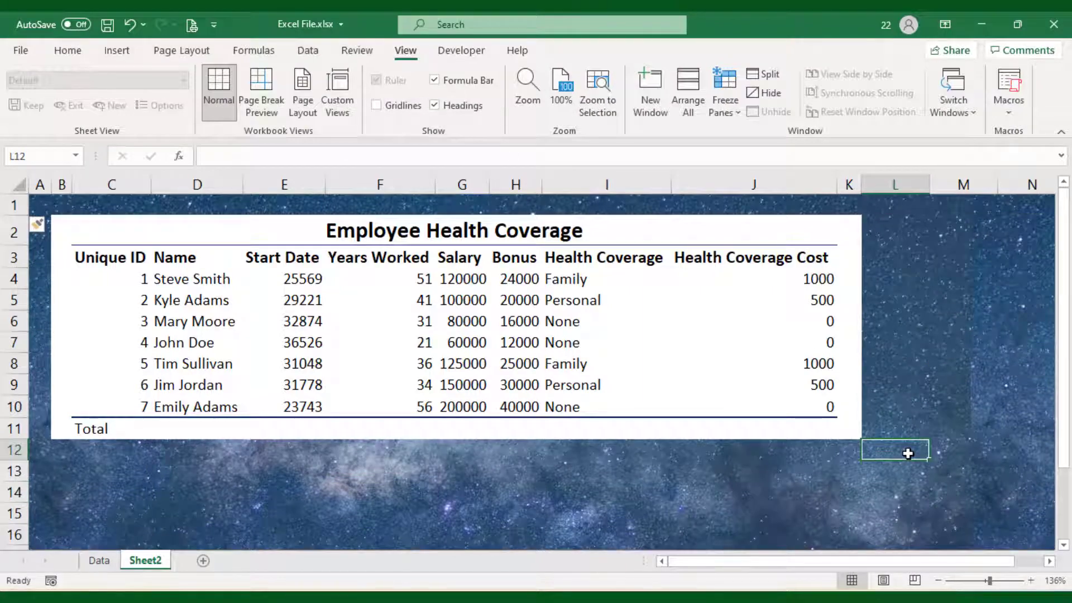
- Delete the sheet's background picture and undo the deletion
{"action": "left_click", "coordinate": [198, 53]}
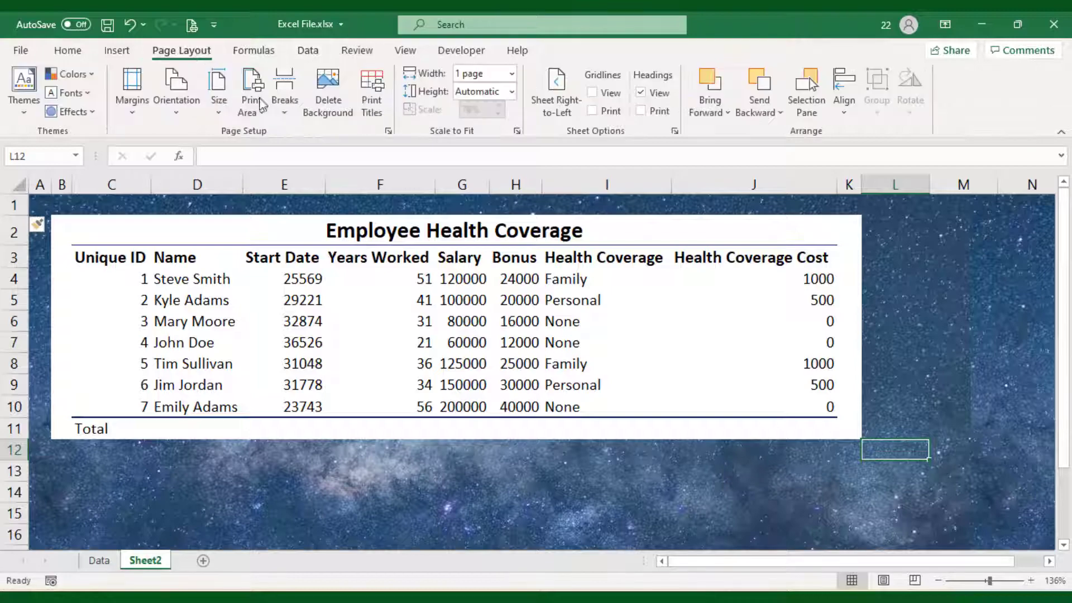
{"action": "left_click", "coordinate": [329, 95]}
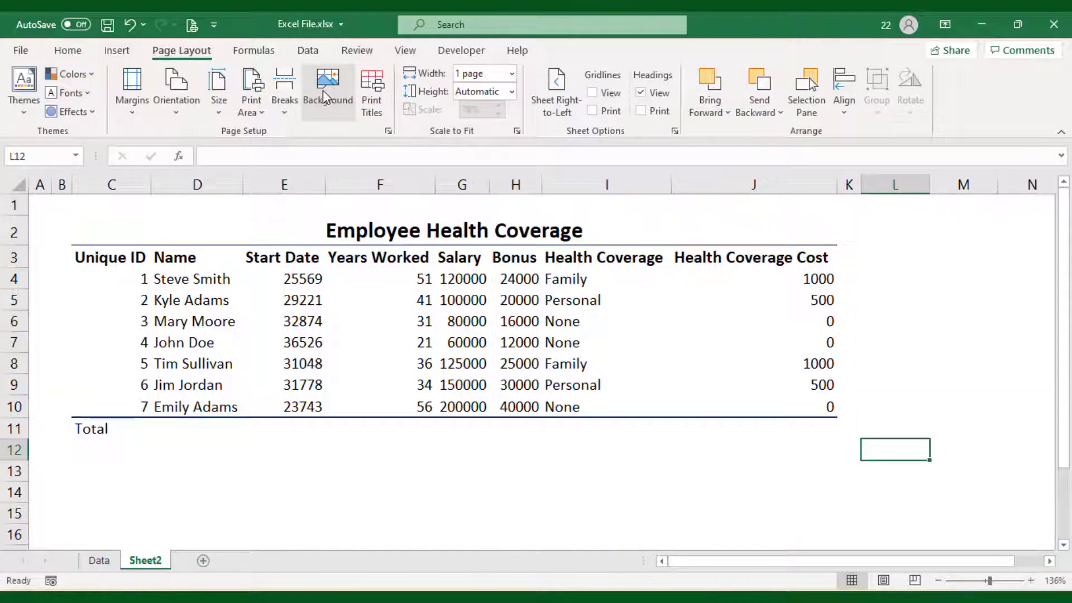
{"action": "key", "text": "ctrl+z"}
{"action": "left_click", "coordinate": [365, 469]}
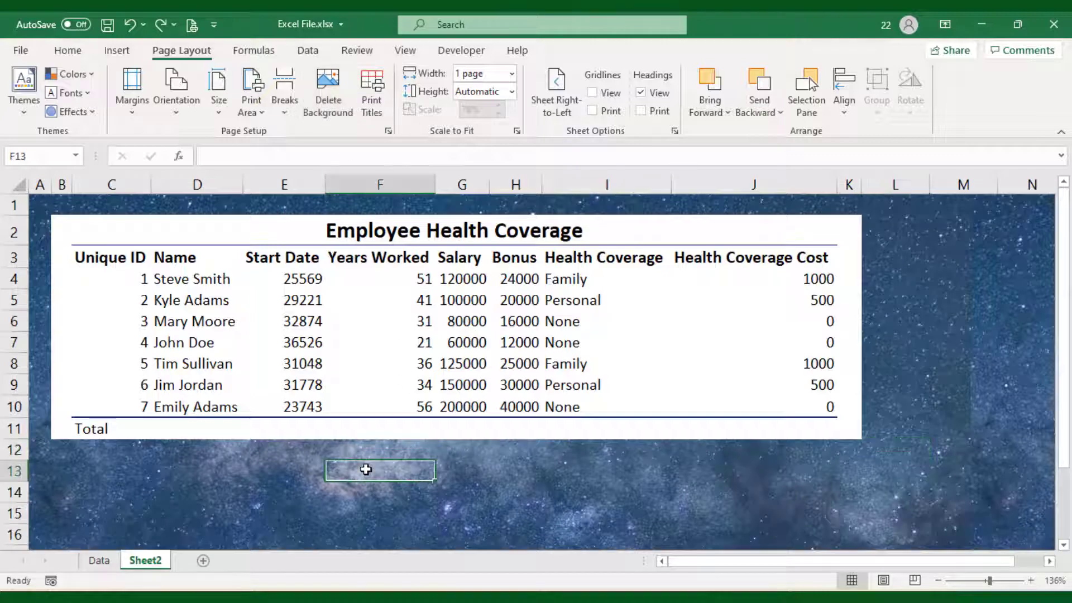
{"action": "scroll", "coordinate": [699, 524], "scroll_direction": "down", "scroll_amount": 1}
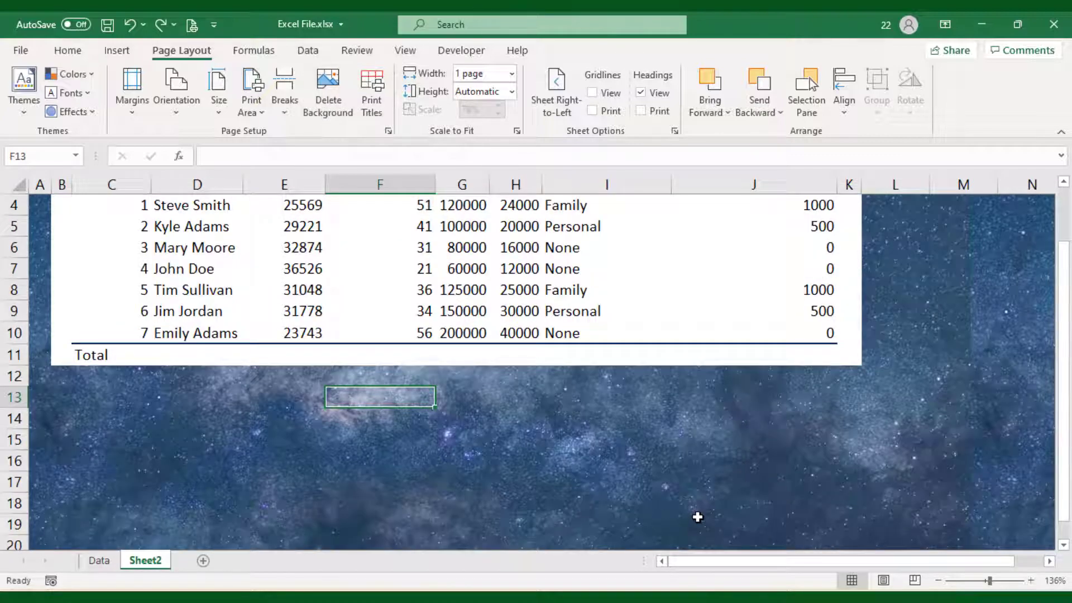